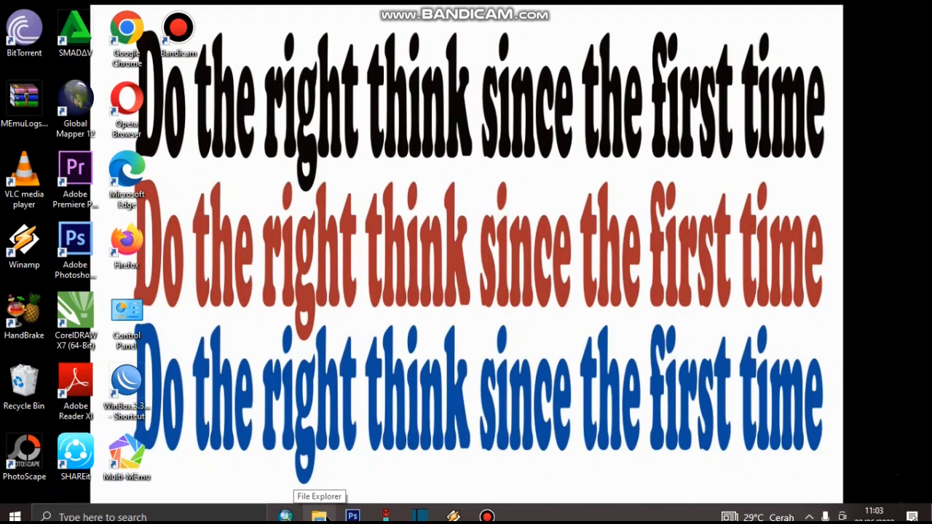
Step: Open the Garmin\GPX folder on USB Drive (G:) in a maximized File Explorer window and sort it by date modified, newest first
click(320, 516)
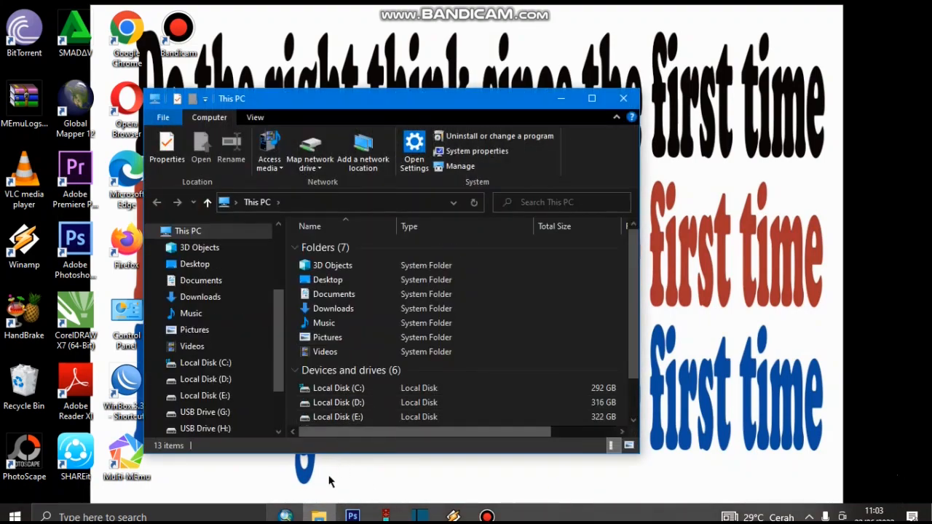
click(591, 98)
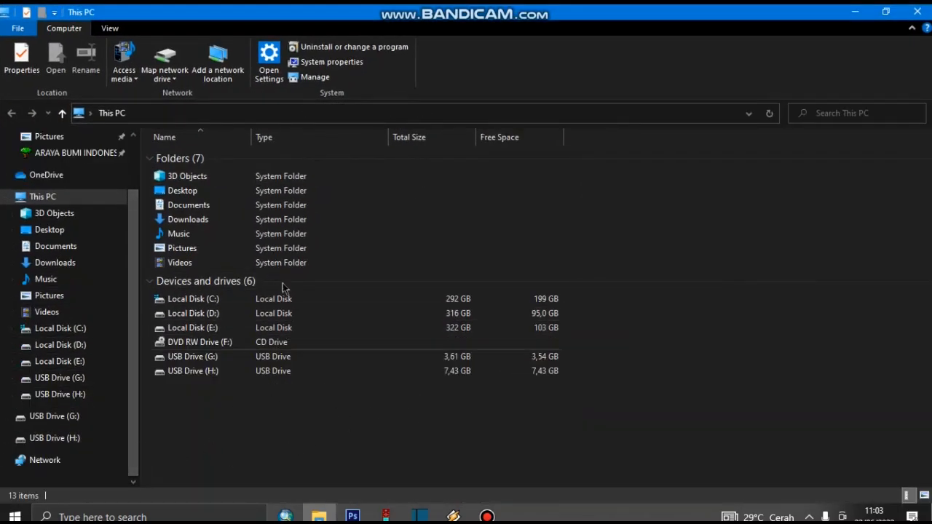
click(85, 417)
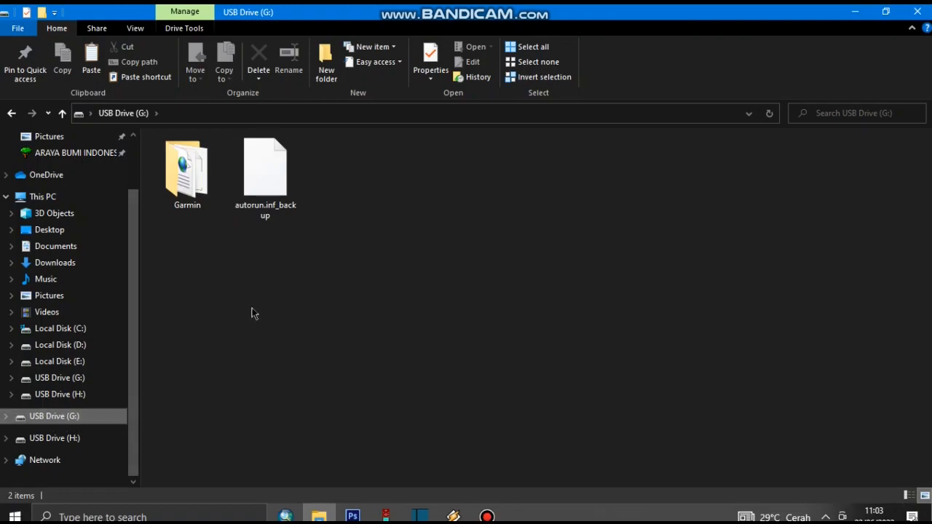
double_click(192, 177)
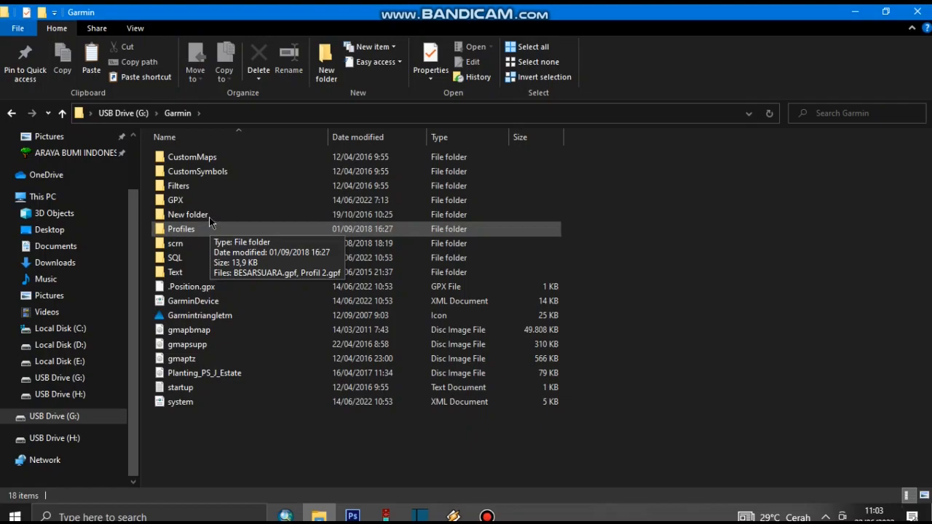
mouse_move(205, 208)
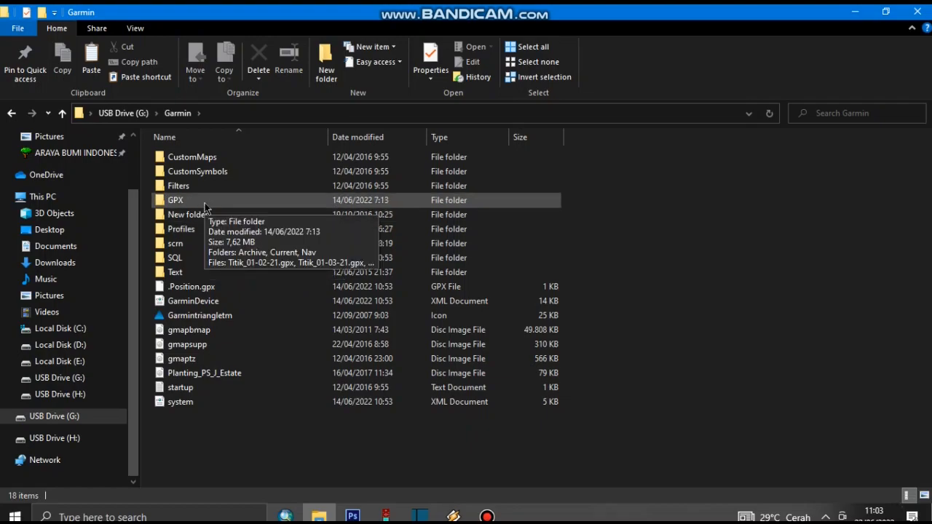
double_click(204, 202)
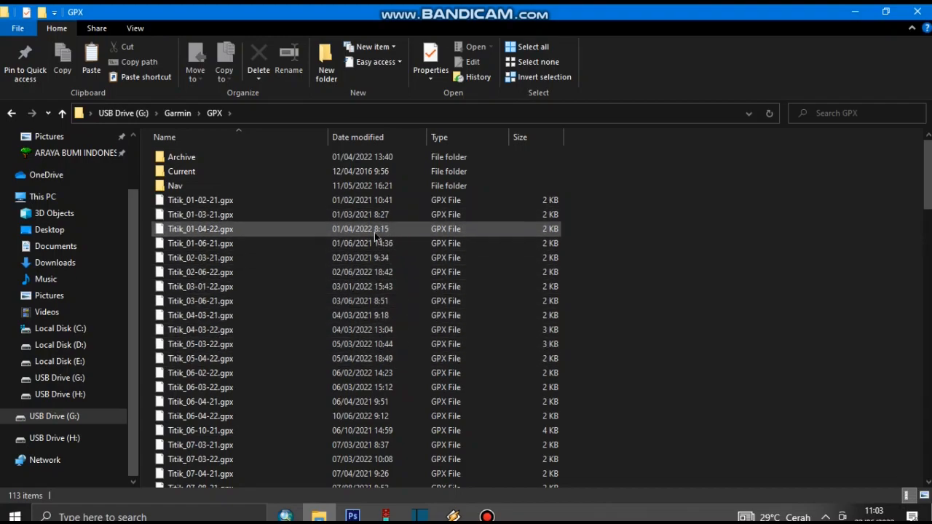
click(385, 138)
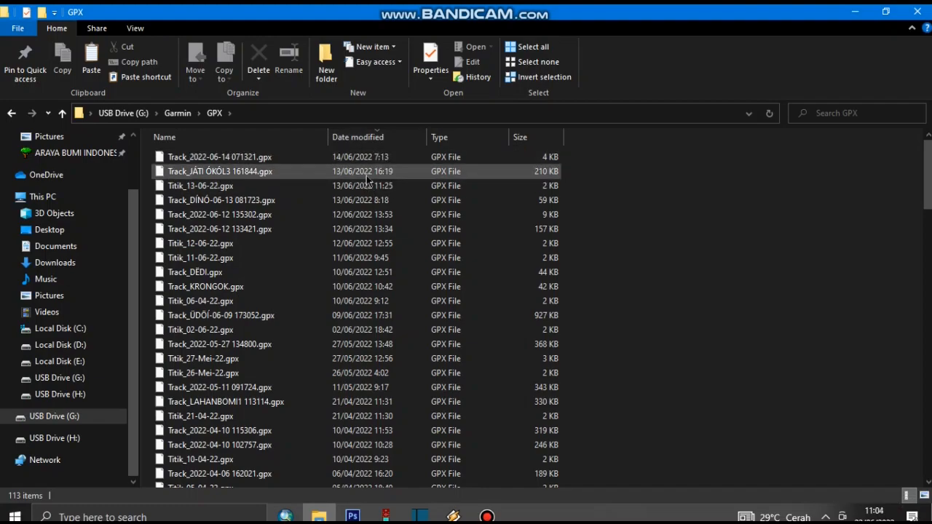
Step: Copy the track file "Track_JÁTI ÓKÓL3 161844.gpx" from the GPX folder
right_click(300, 175)
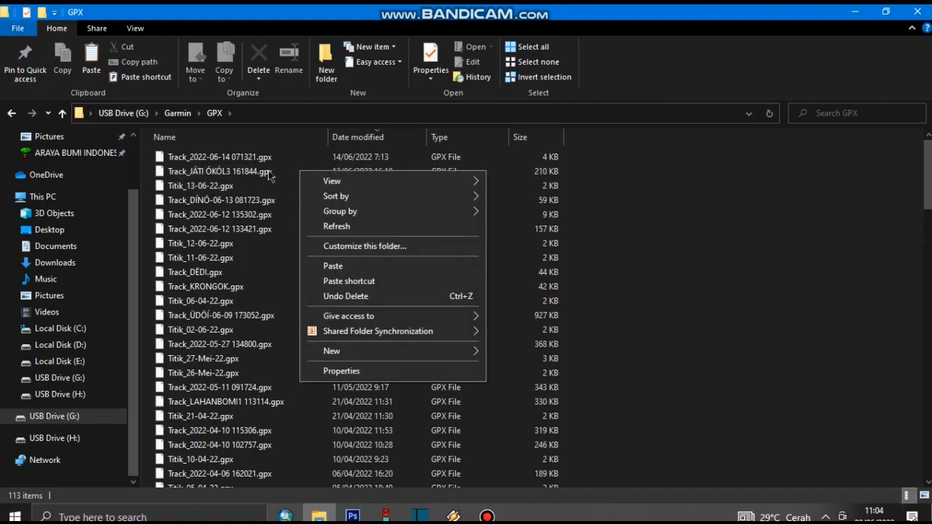
click(269, 174)
right_click(270, 174)
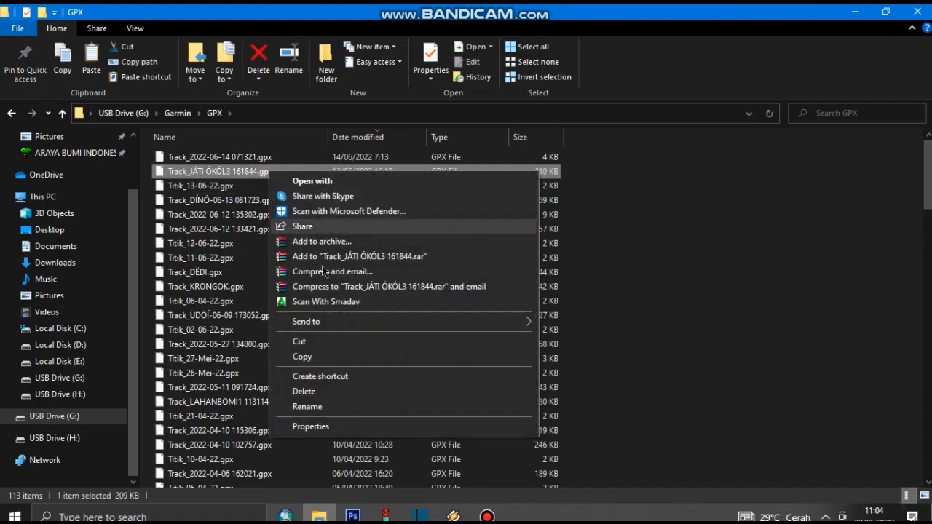
click(302, 357)
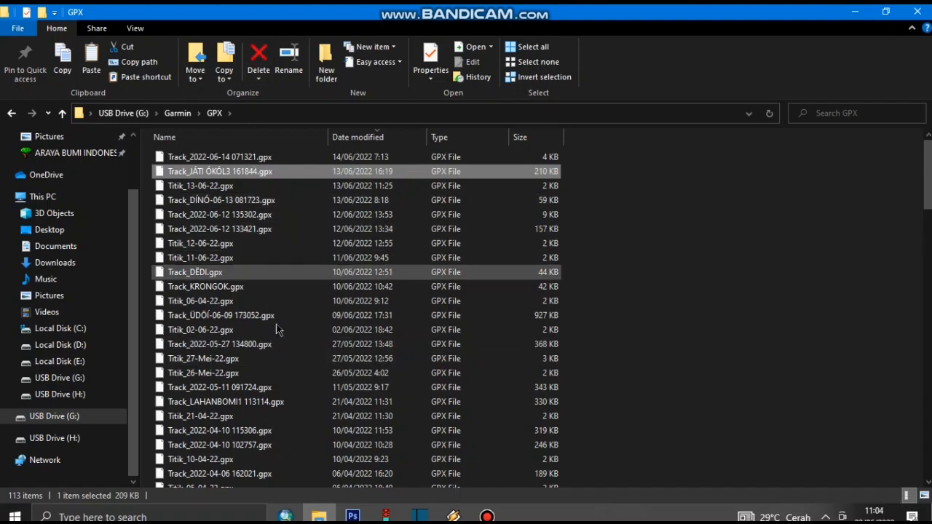
click(320, 515)
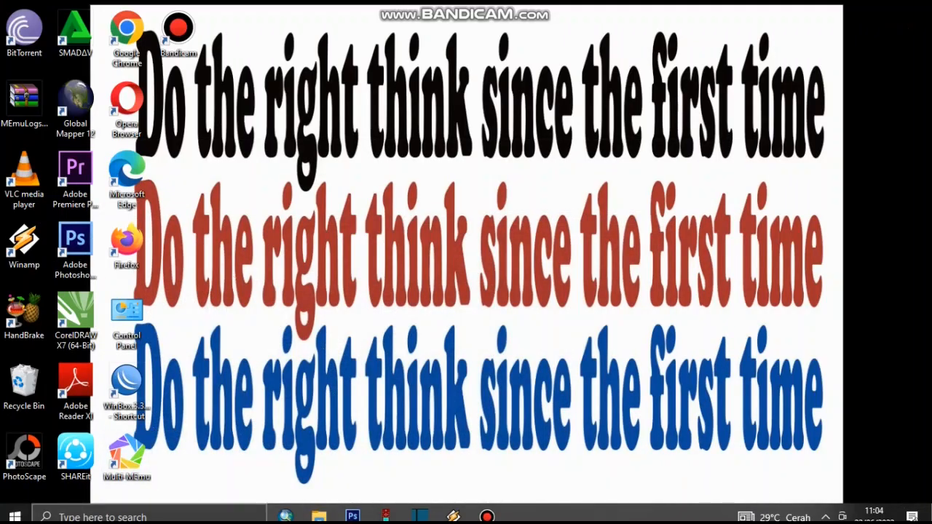
key(alt+Tab)
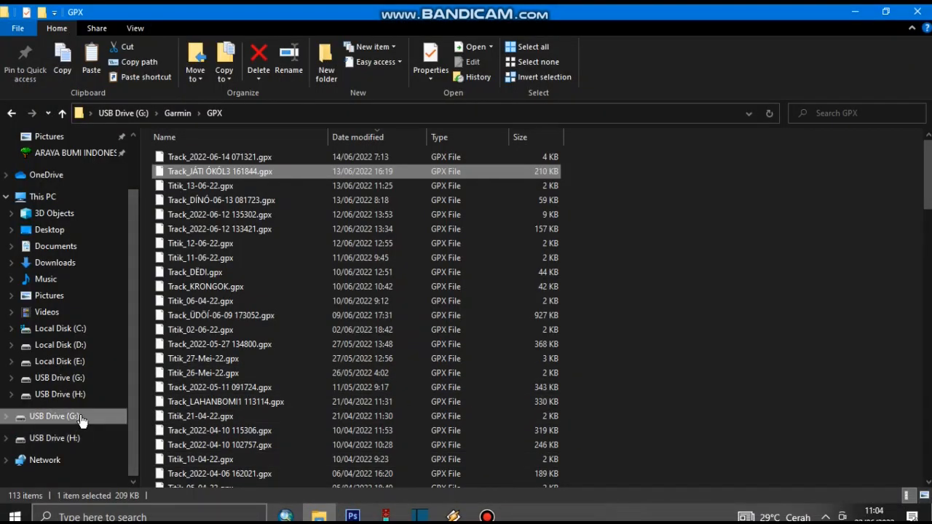
Step: Open the folder YT HANTU RIMBA\1. TUTORIAL\2. Tutorial olah data dri GPS\Data GPX on Local Disk (E:)
click(80, 394)
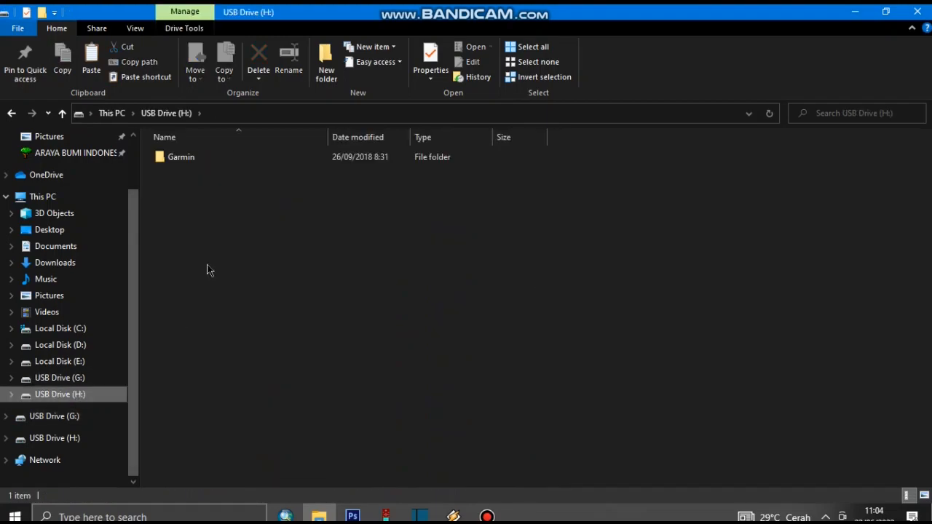
double_click(182, 159)
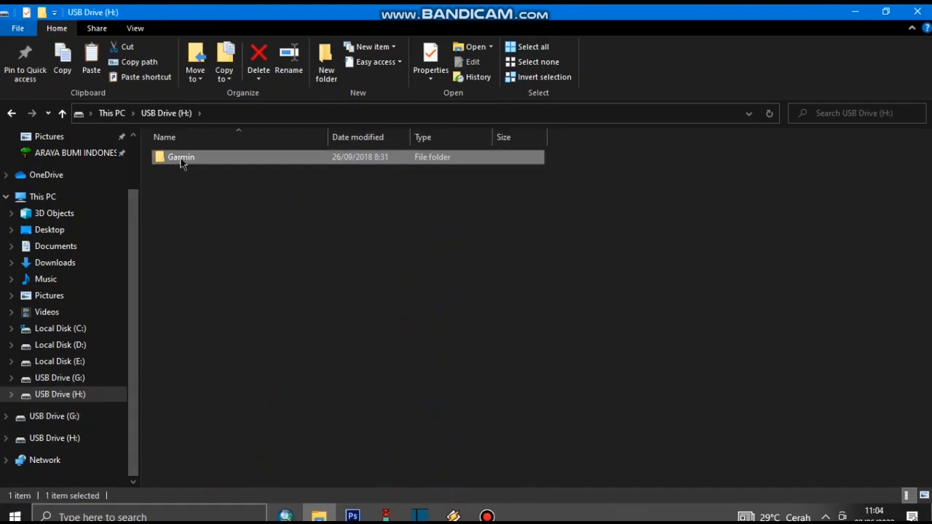
click(72, 362)
double_click(213, 388)
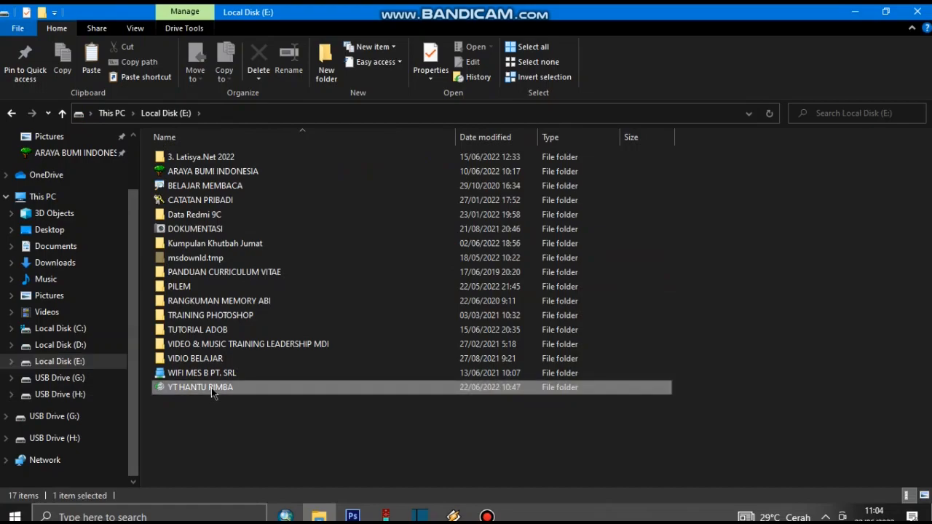
double_click(190, 159)
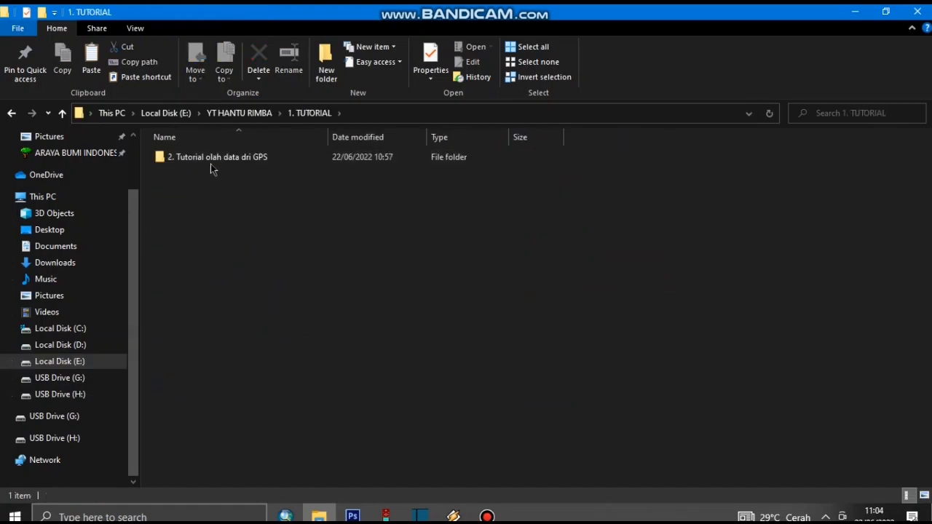
click(224, 162)
double_click(223, 162)
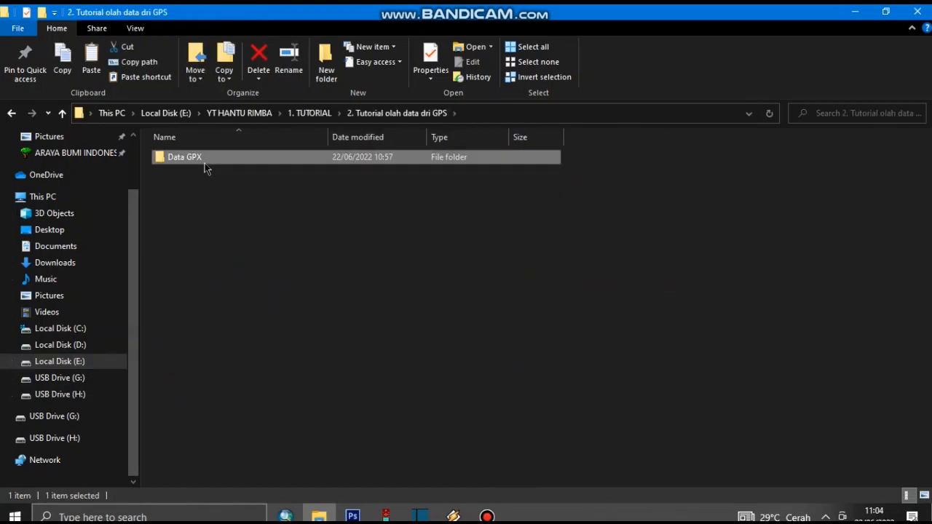
double_click(206, 161)
Step: Paste the copied track file into the Data GPX folder, replacing the existing copy, and close File Explorer
right_click(195, 180)
click(241, 276)
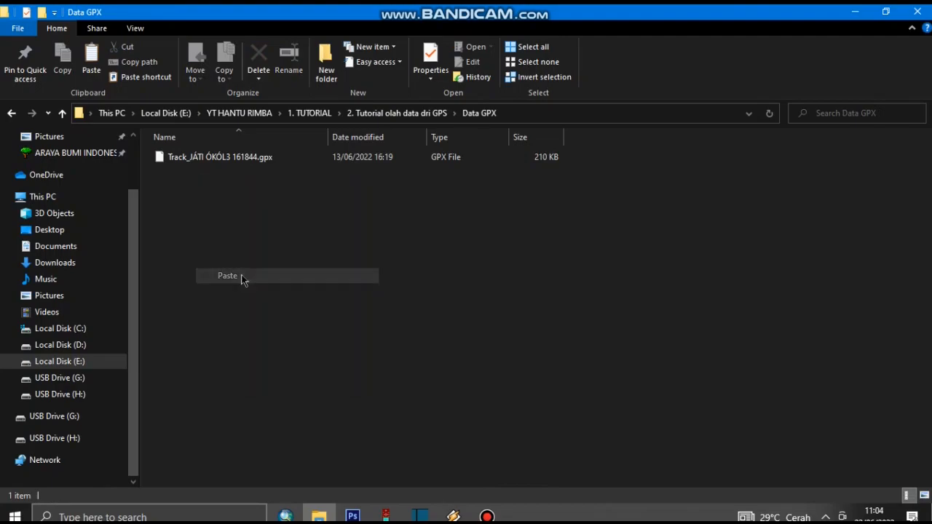
click(402, 168)
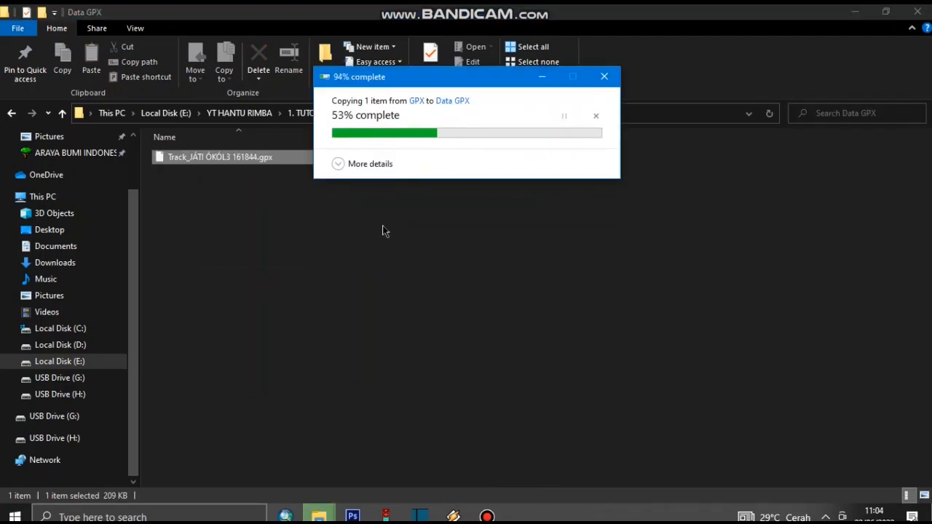
click(224, 202)
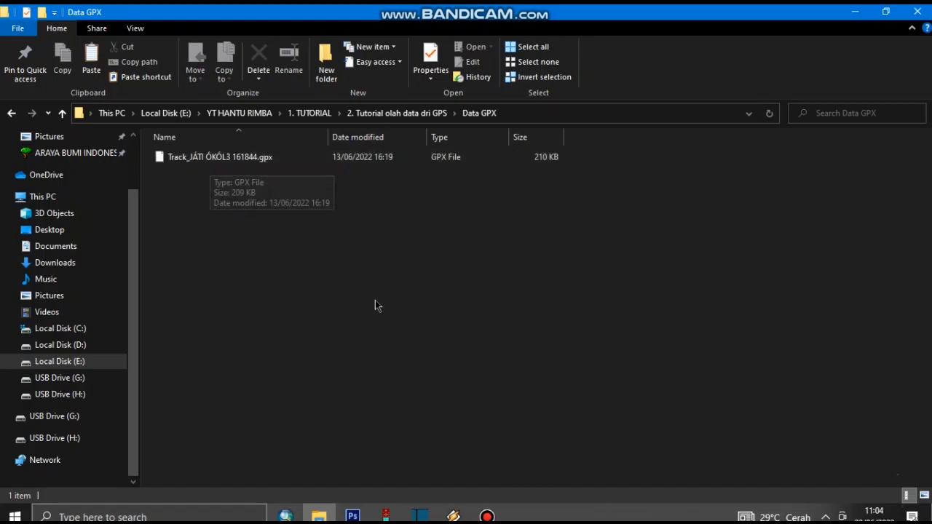
click(918, 13)
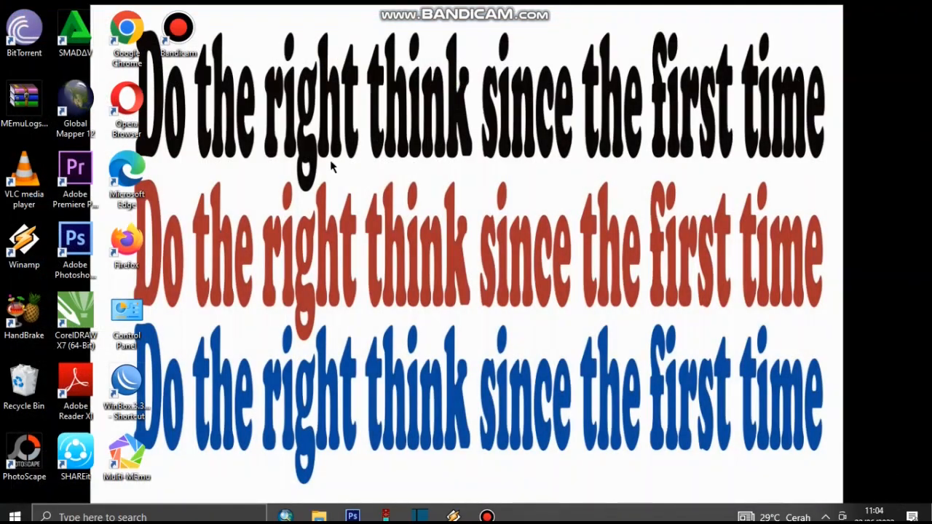
Step: Launch Global Mapper and load "Track_JÁTI ÓKÓL3 161844.gpx" from the tutorial's Data GPX folder on Local Disk (E:)
double_click(82, 108)
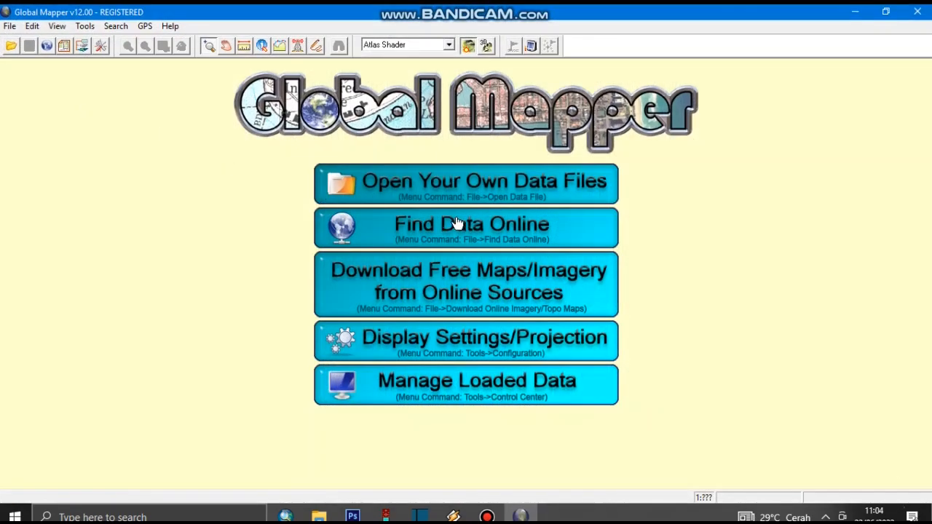
click(442, 183)
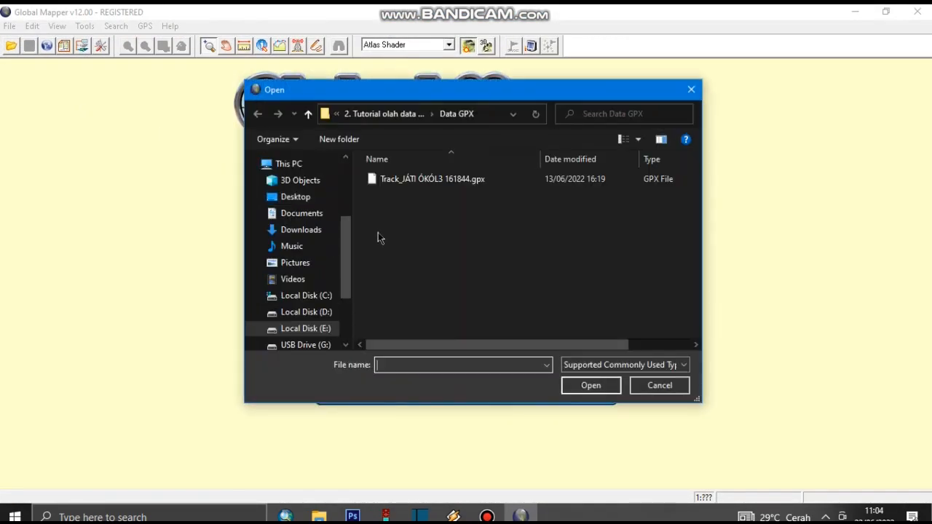
click(317, 331)
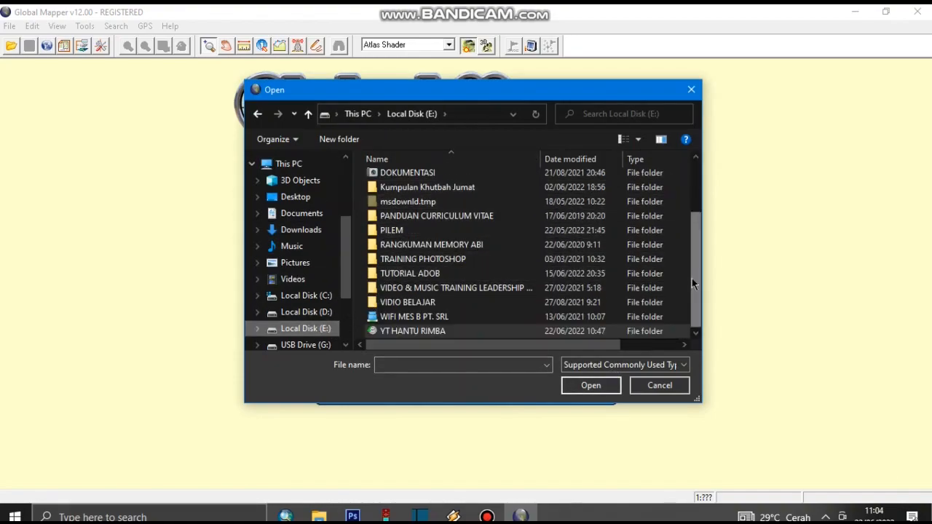
double_click(428, 330)
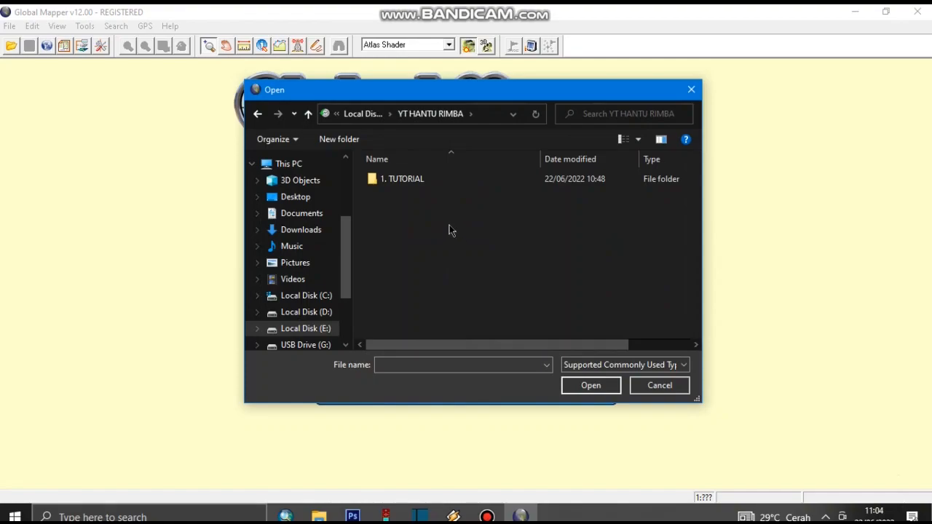
double_click(399, 180)
double_click(446, 182)
double_click(417, 179)
click(430, 180)
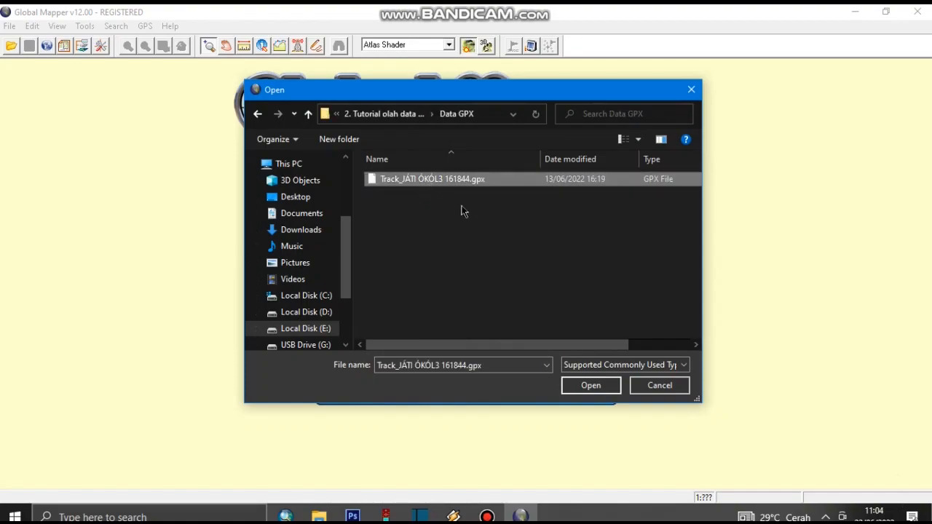
click(570, 385)
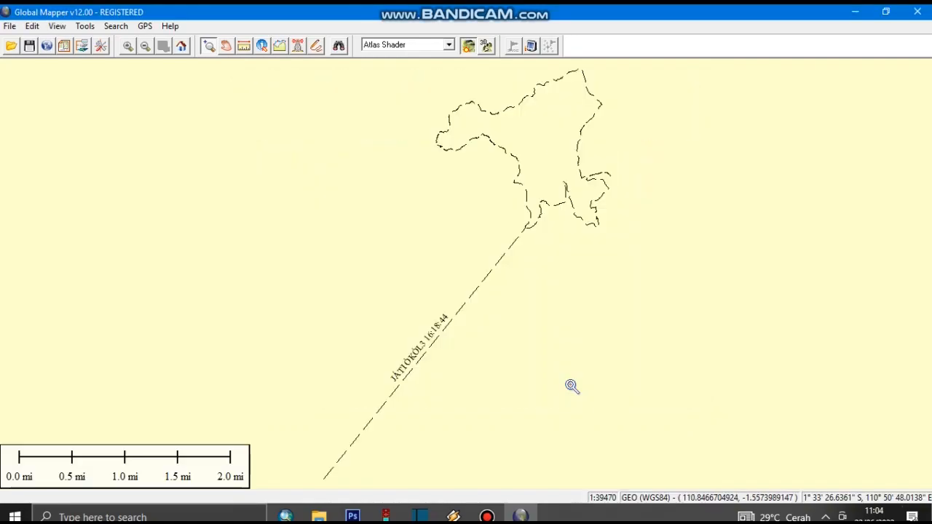
key(Up)
key(Right)
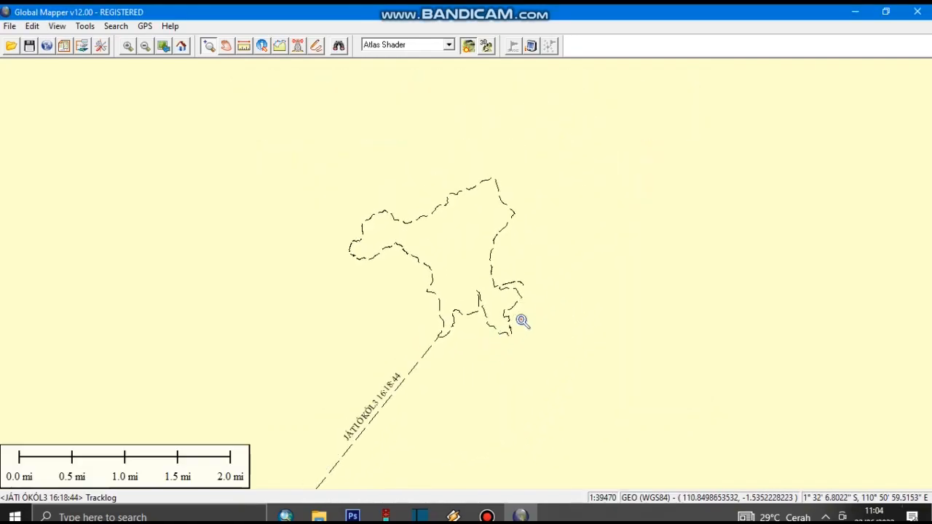
scroll(499, 268, down, 1)
scroll(497, 266, up, 2)
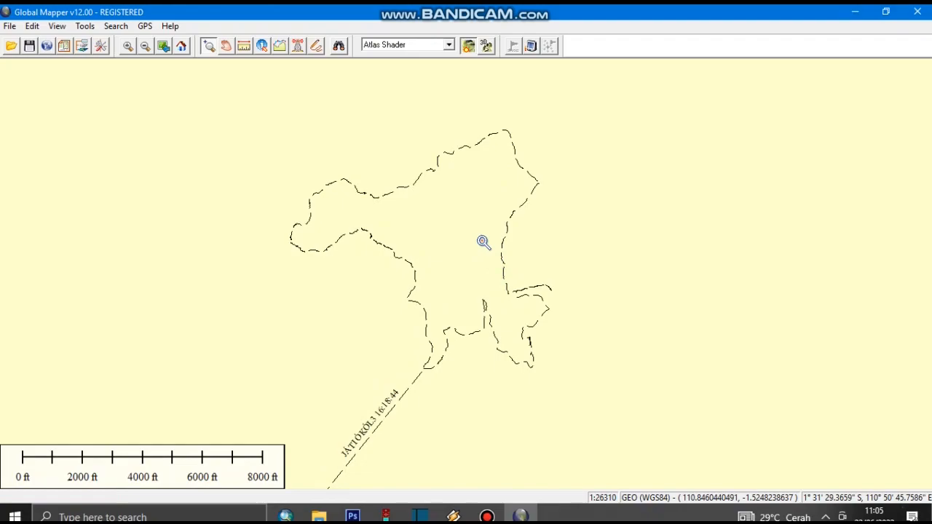
key(Up)
key(Right)
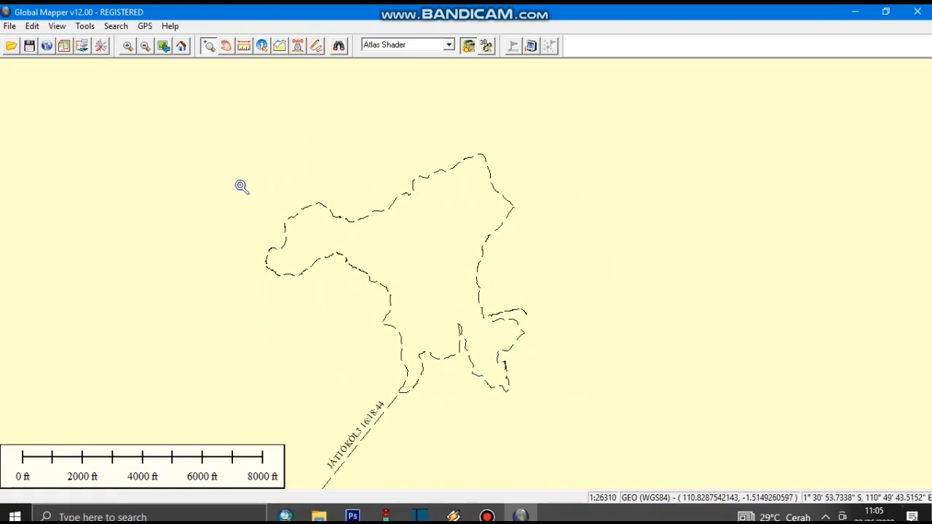
Step: Start a vector export of the loaded track with Shapefile as the export format
click(10, 26)
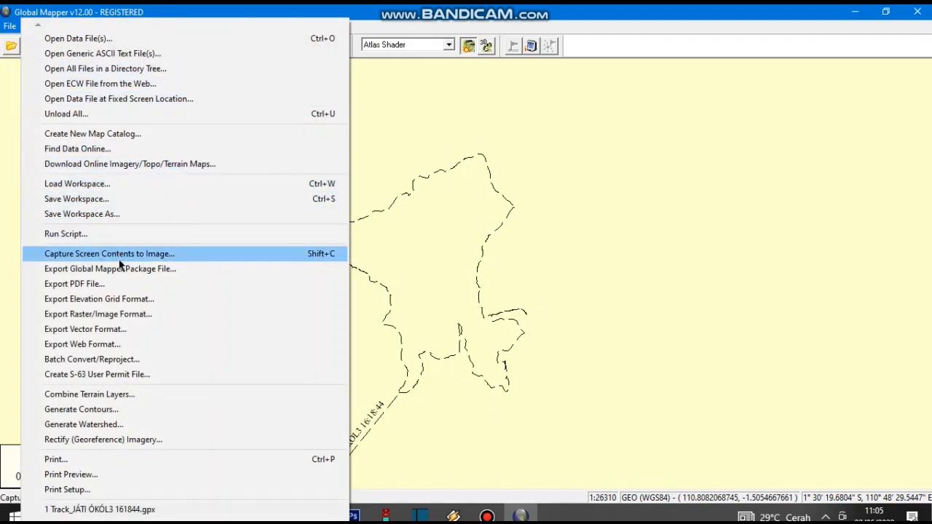
click(146, 334)
click(540, 273)
click(425, 359)
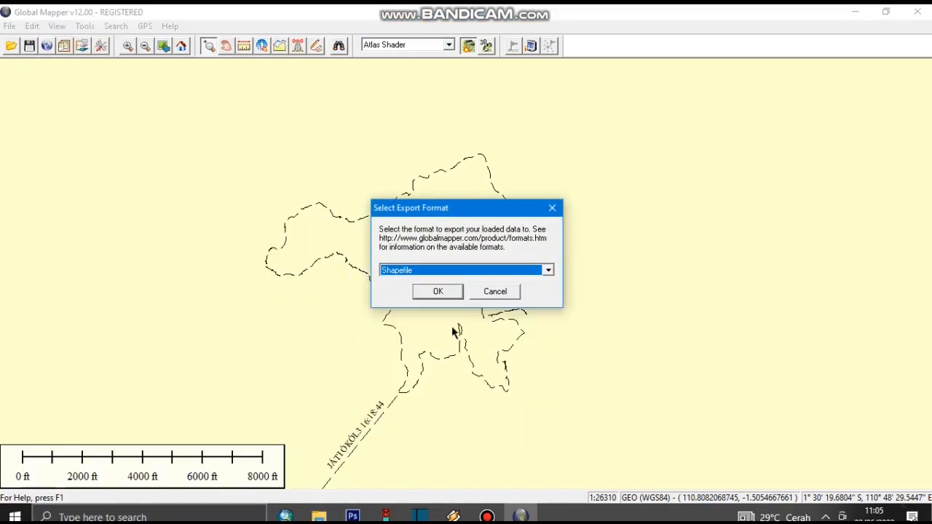
click(427, 270)
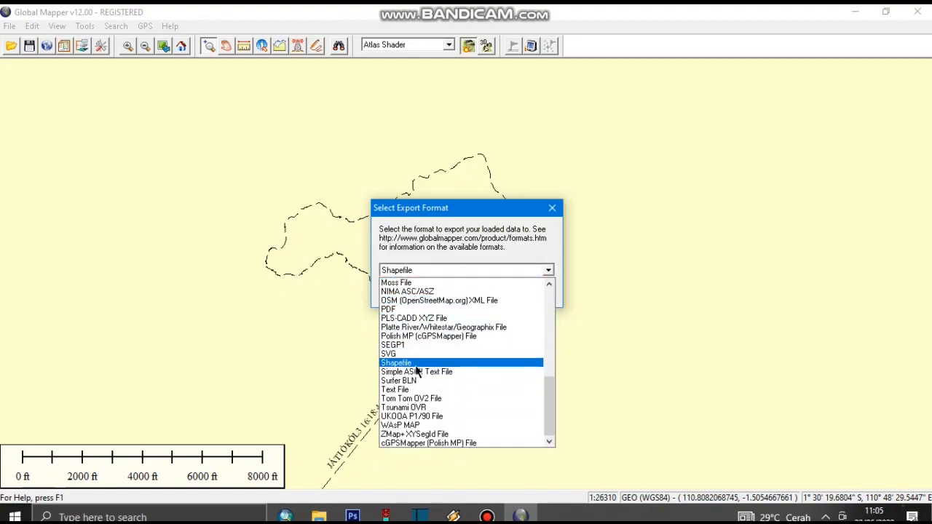
click(419, 361)
click(439, 291)
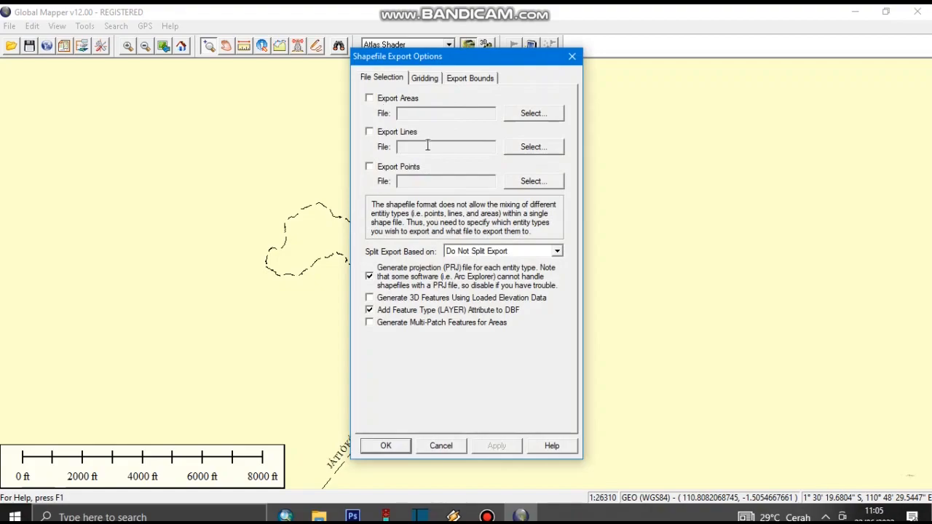
Step: Enable line export, create a folder named "Data Shp" in the "2. Tutorial olah data dri GPS" folder and open it
click(371, 132)
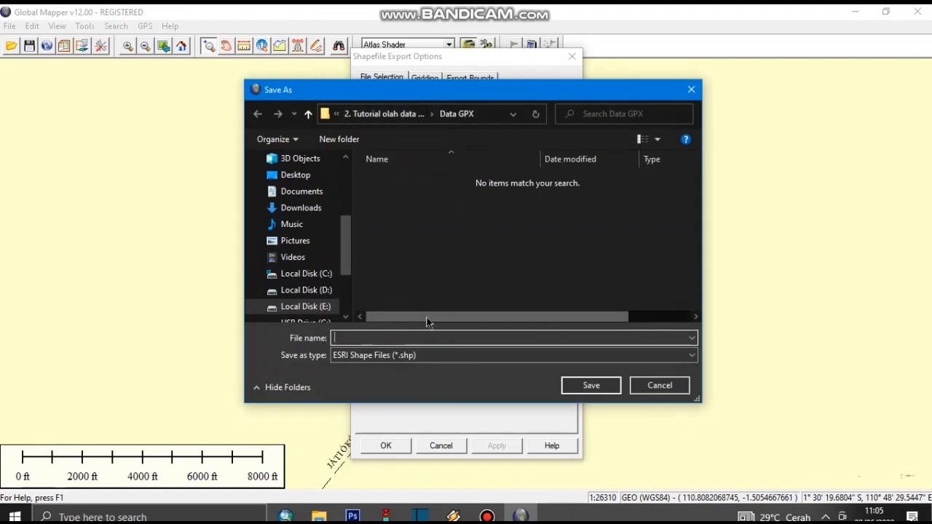
click(386, 114)
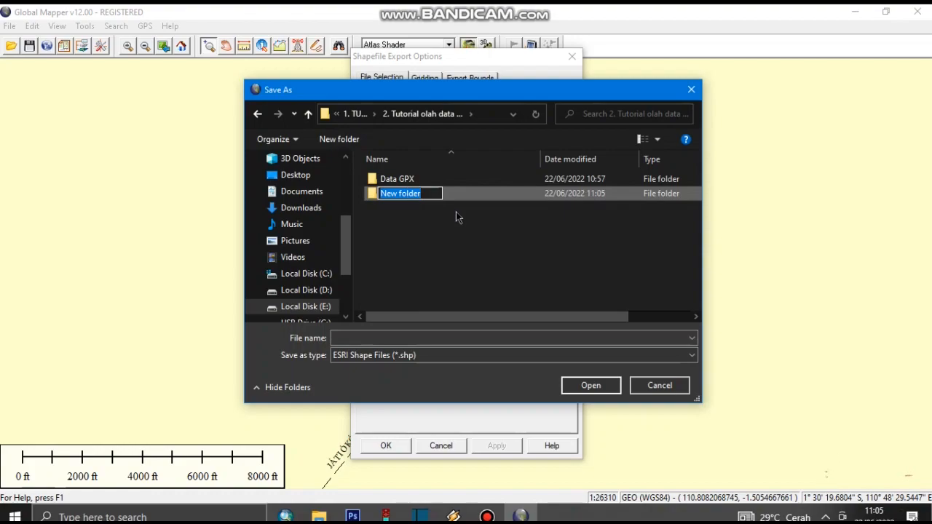
text(Data SH)
key(BackSpace)
text(hp)
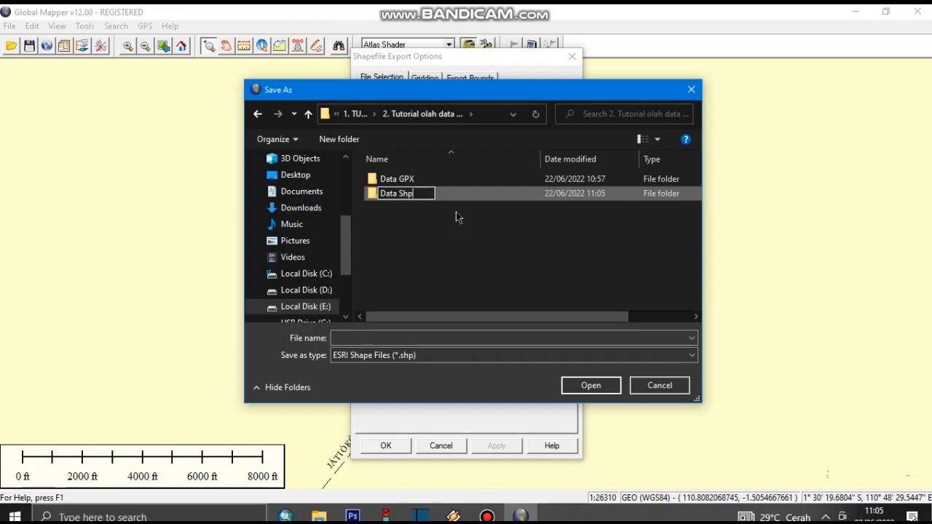
key(Return)
double_click(407, 194)
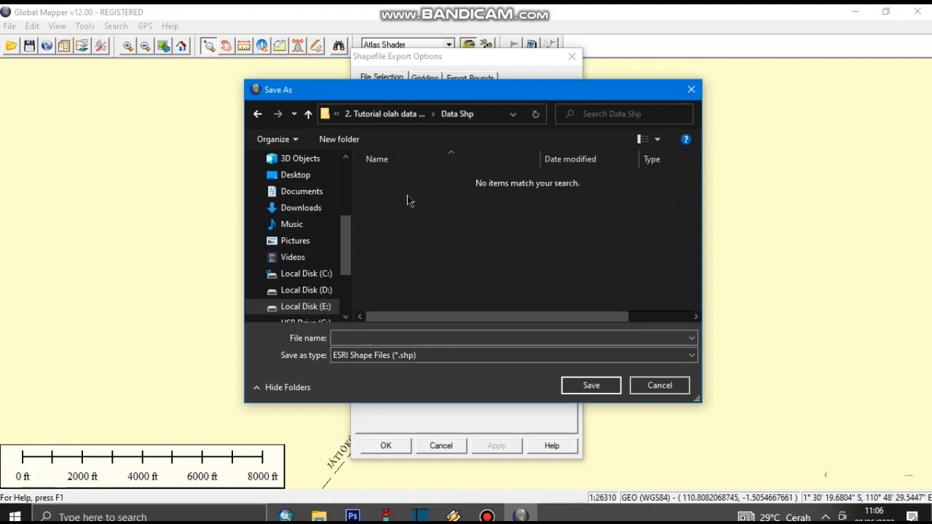
Step: Name the line file "Pengukuran" with type ESRI Shape Files (*.shp), save it in Data Shp and run the export
click(378, 338)
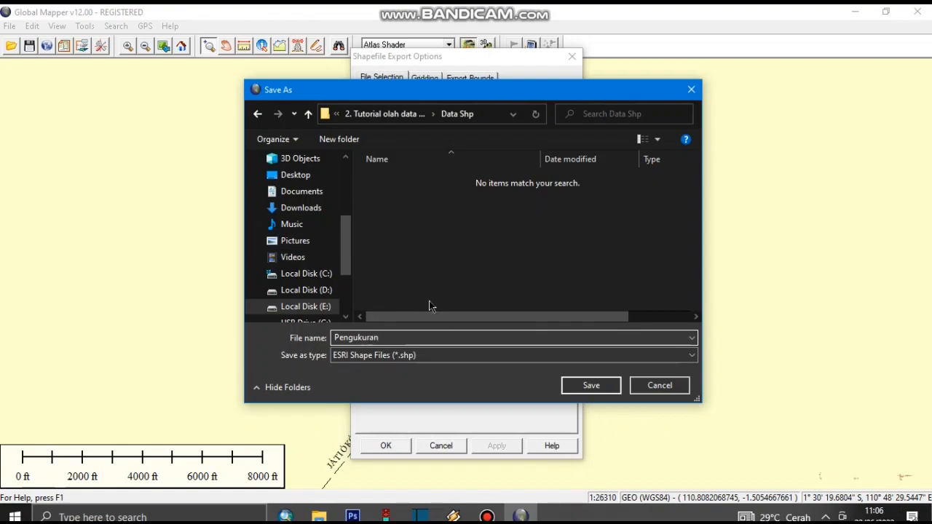
click(422, 355)
click(418, 368)
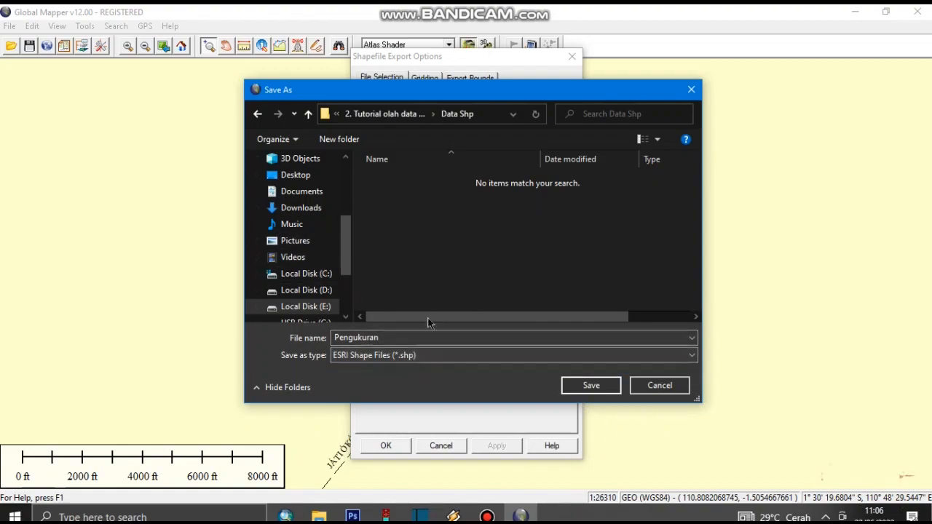
click(589, 384)
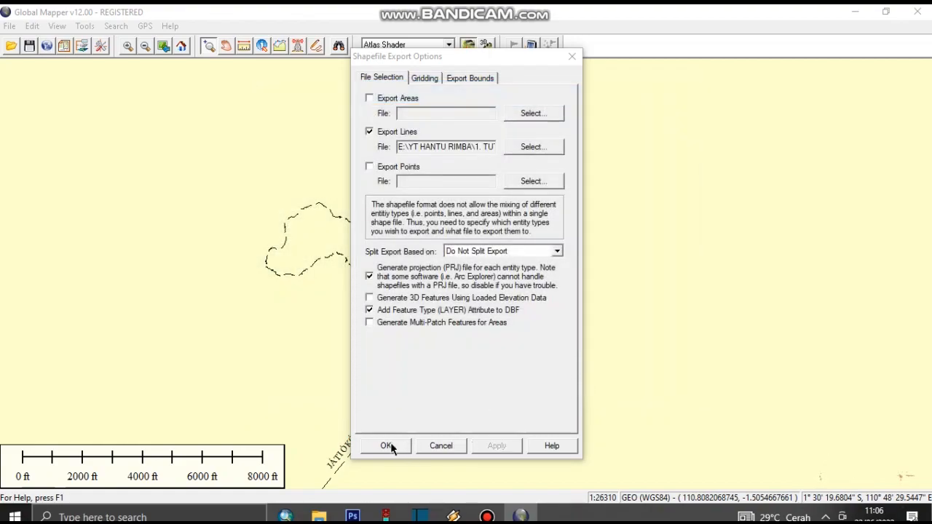
click(387, 446)
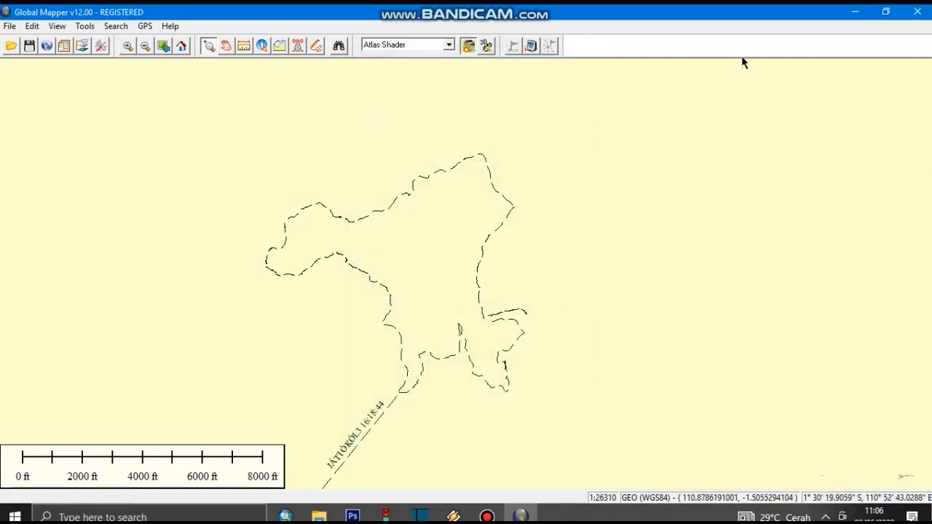
Step: Close Global Mapper and launch ArcMap with a new blank map
click(918, 13)
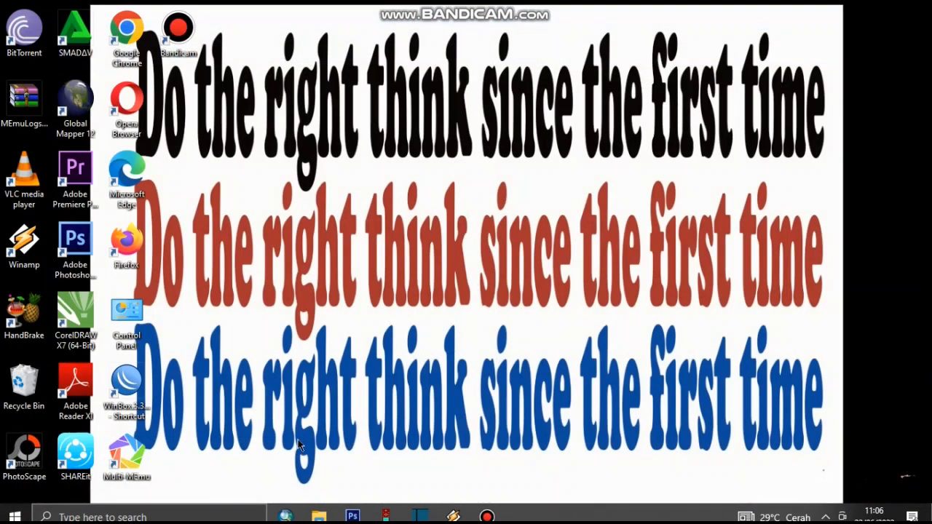
click(288, 516)
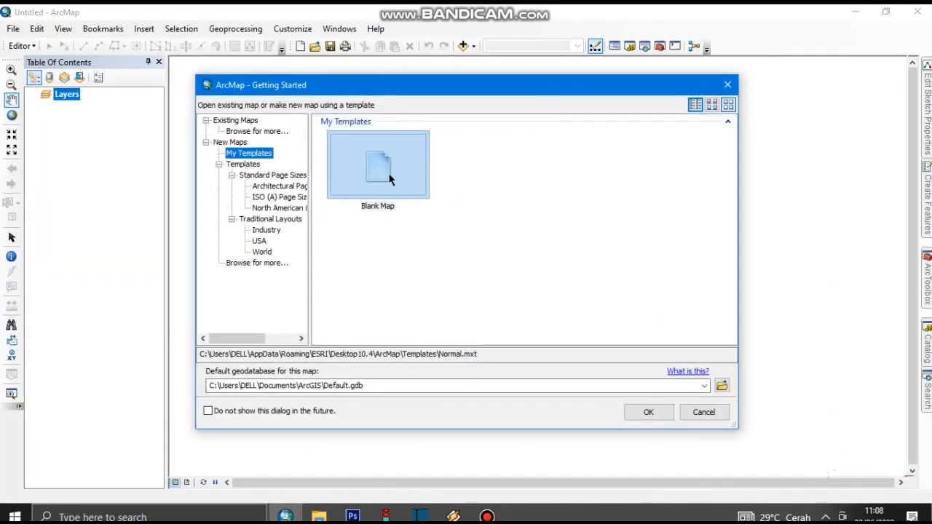
double_click(388, 173)
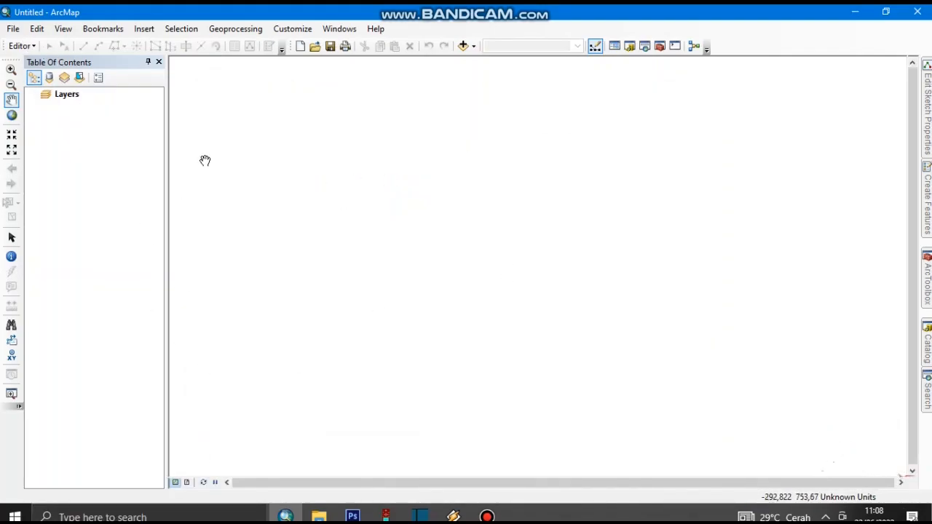
Step: Start adding data to the map and browse to the list of Folder Connections
click(463, 46)
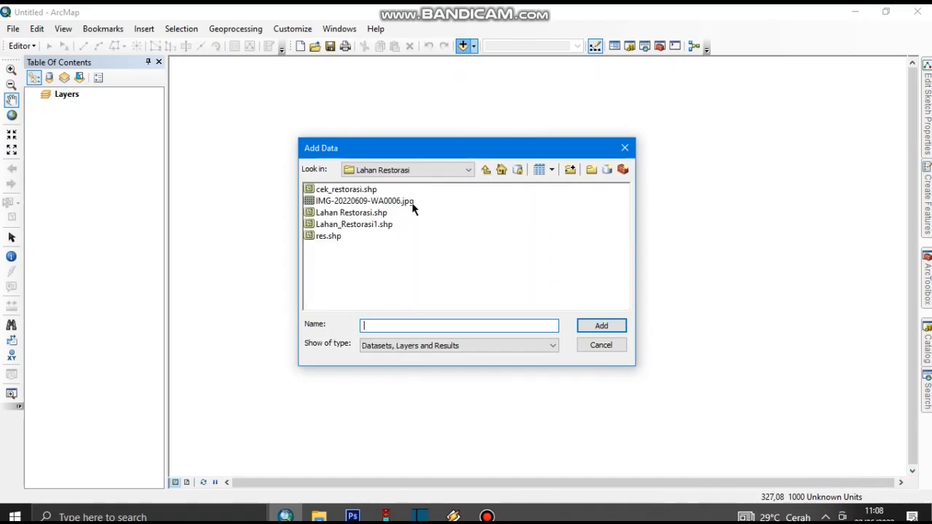
click(468, 172)
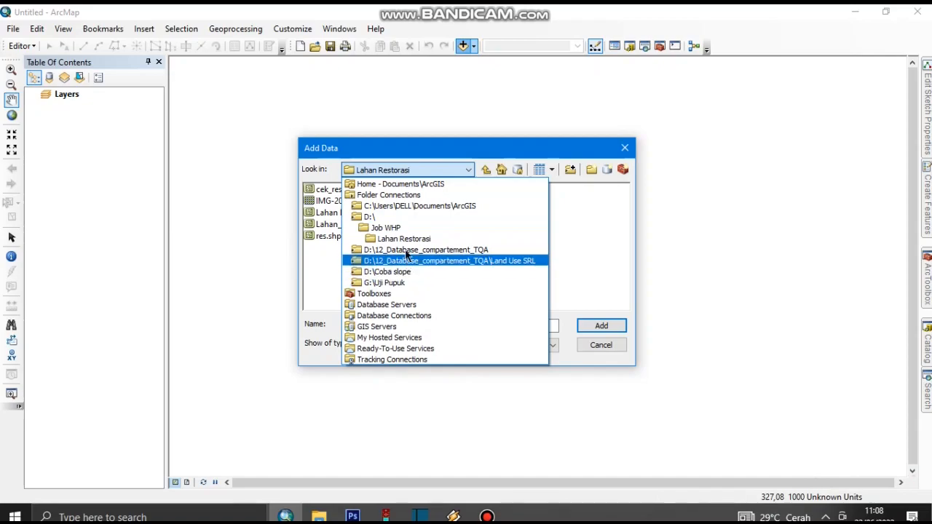
click(399, 196)
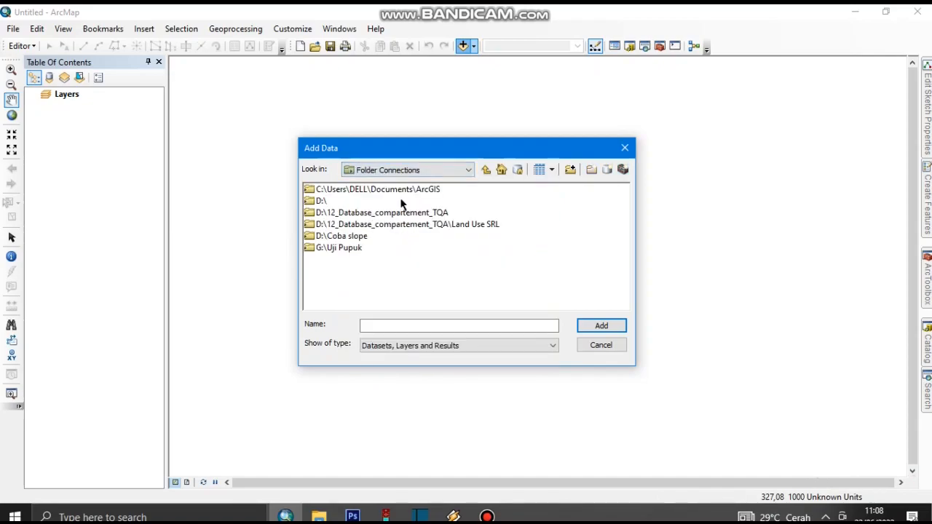
click(467, 170)
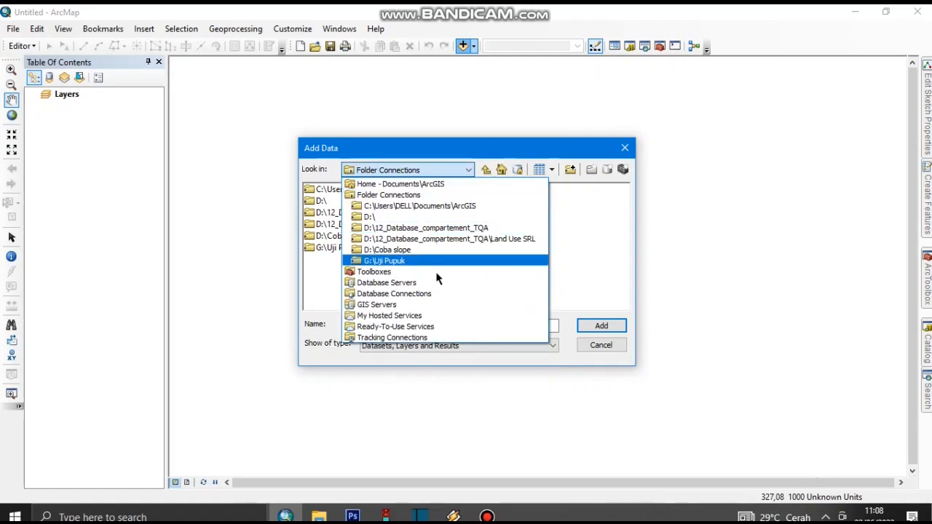
click(417, 194)
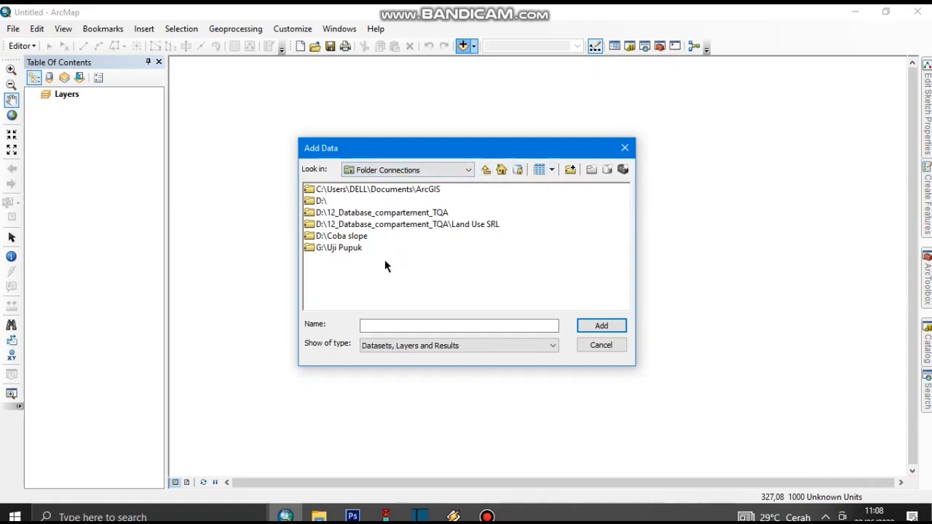
Step: Connect to the YT HANTU RIMBA folder on Local Disk (E:) as a new folder connection
click(571, 170)
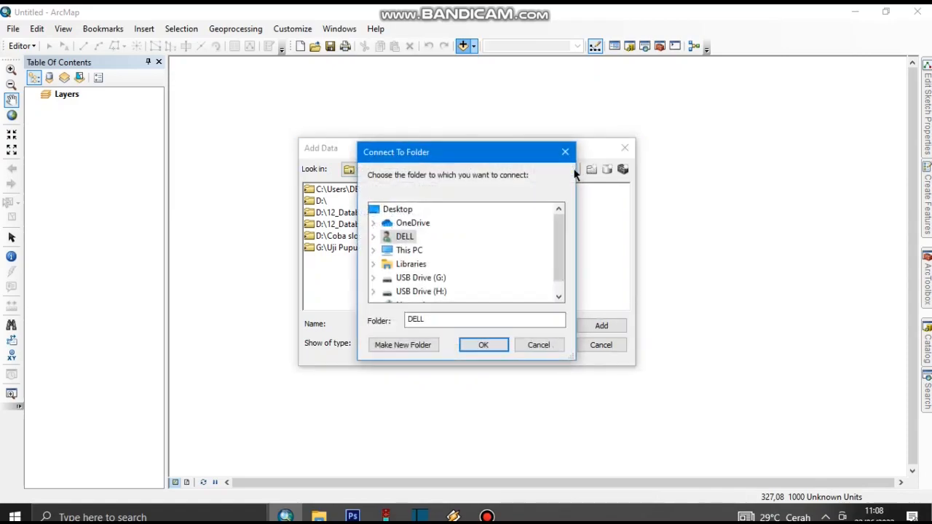
drag(558, 251, 556, 267)
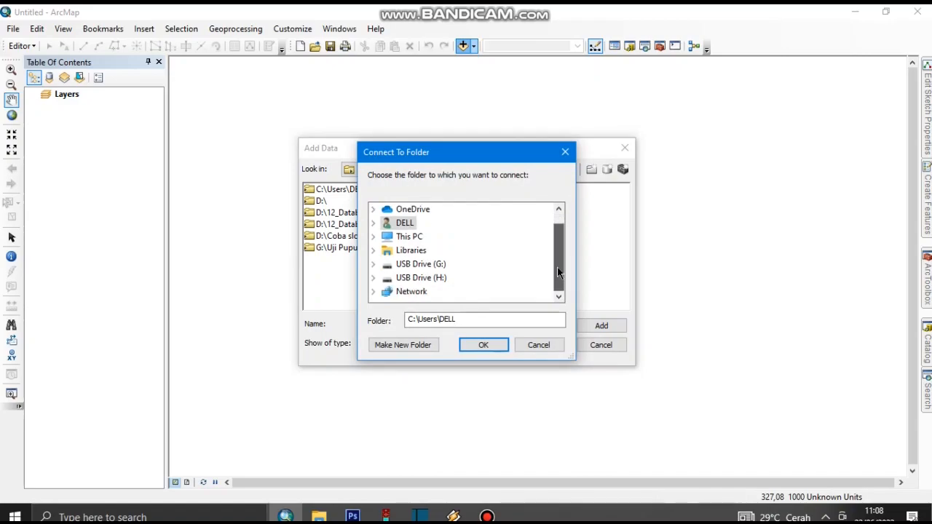
double_click(418, 237)
scroll(473, 255, down, 2)
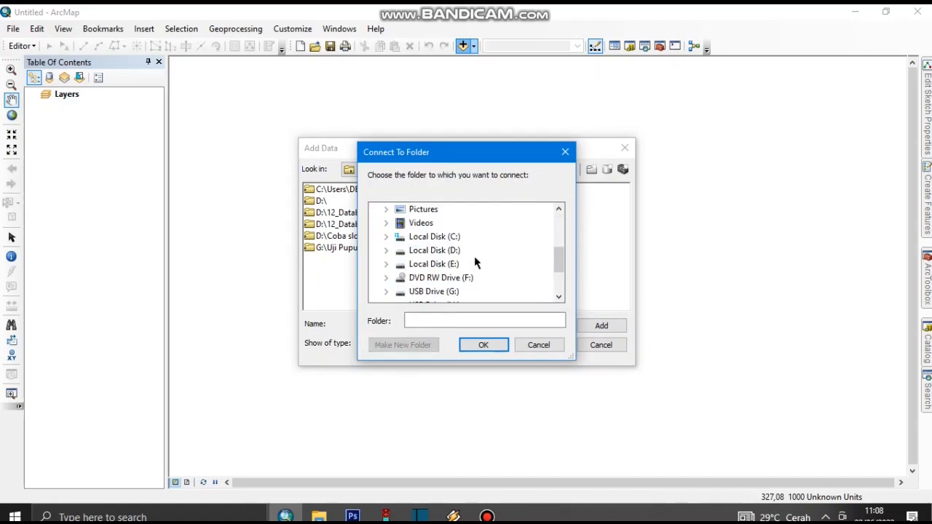
double_click(449, 267)
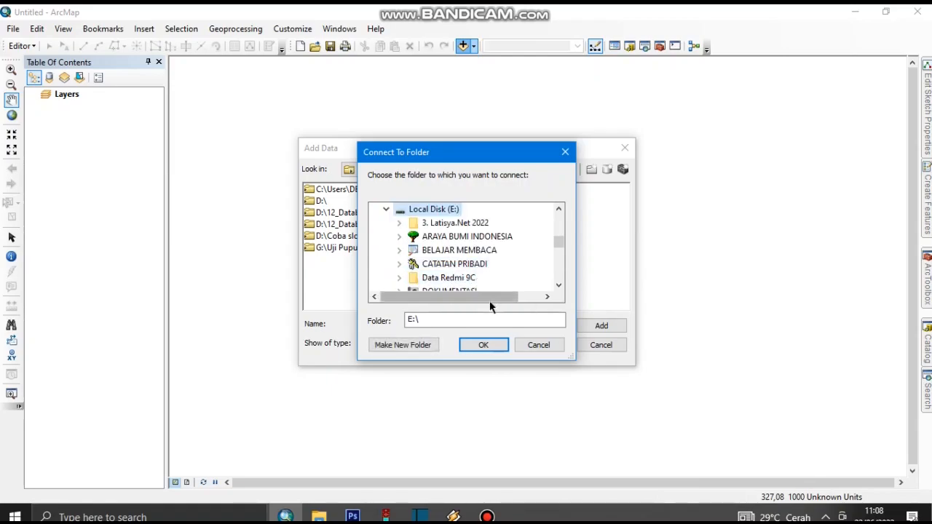
click(558, 286)
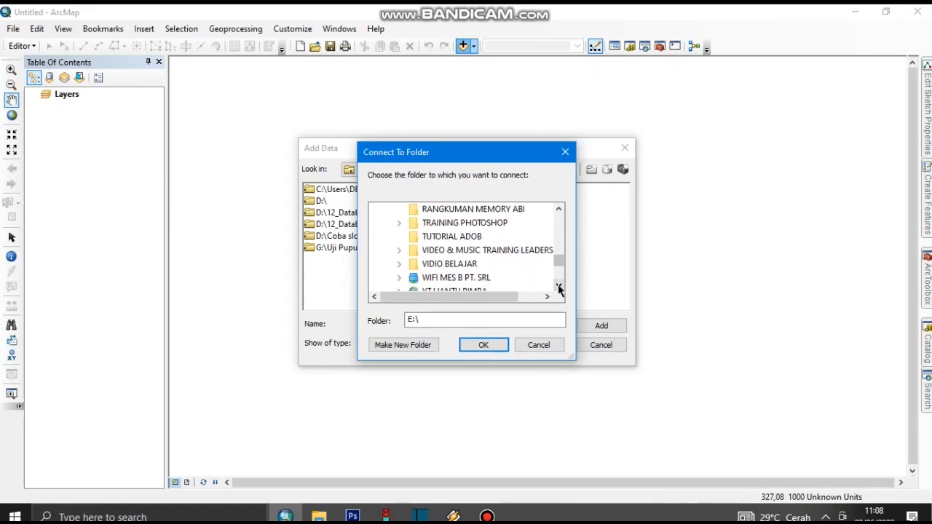
double_click(470, 278)
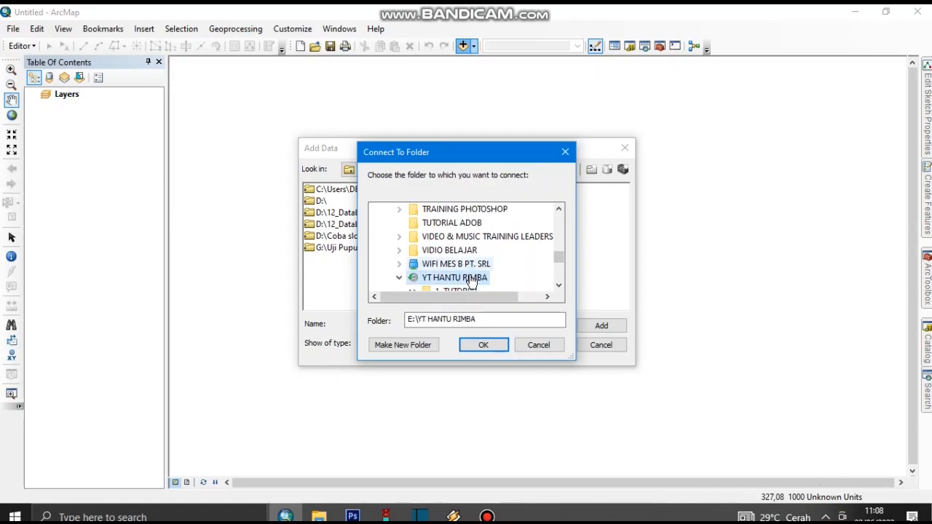
click(486, 347)
Step: Add Pengukuran.shp to the map from 1. TUTORIAL\2. Tutorial olah data dri GPS\Data Shp
double_click(345, 192)
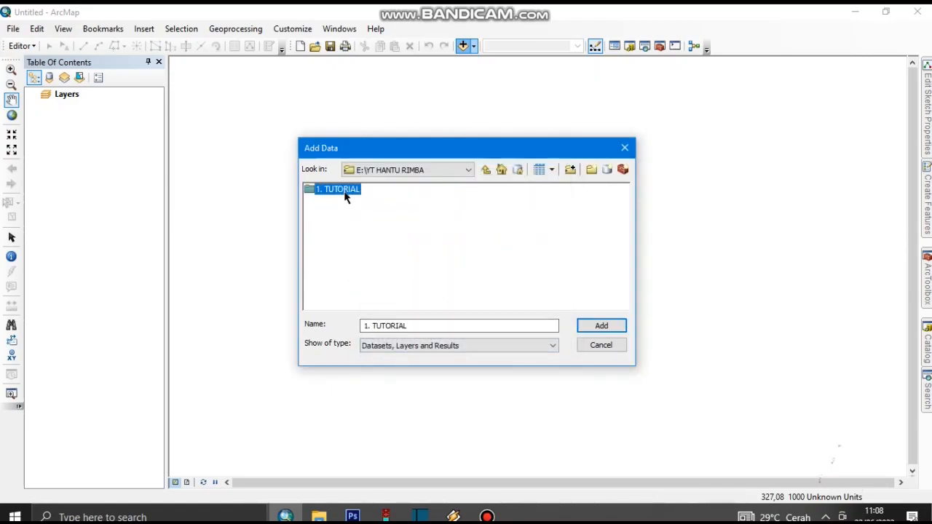
double_click(393, 191)
double_click(342, 204)
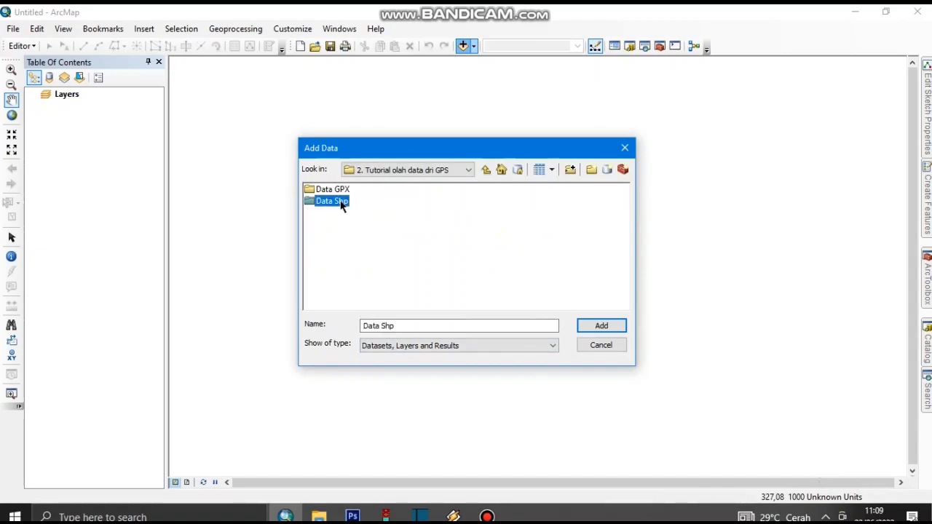
click(351, 192)
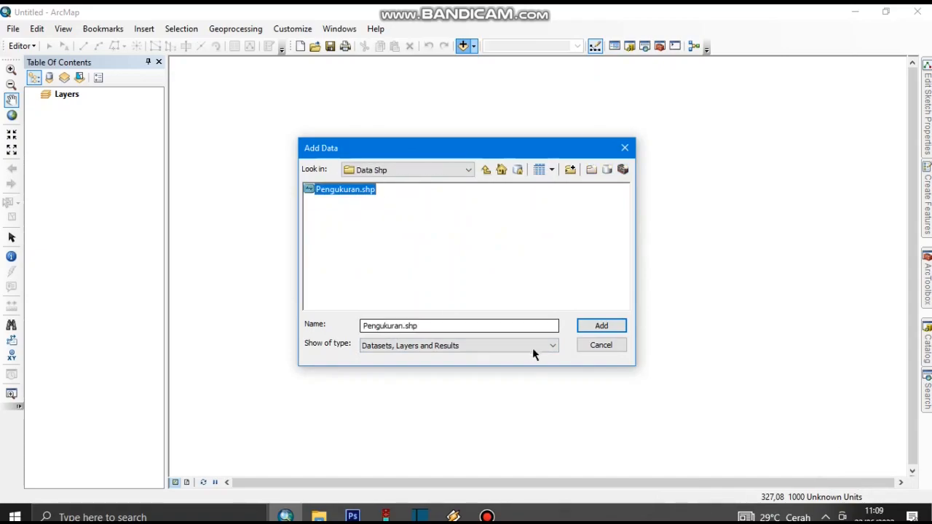
click(596, 327)
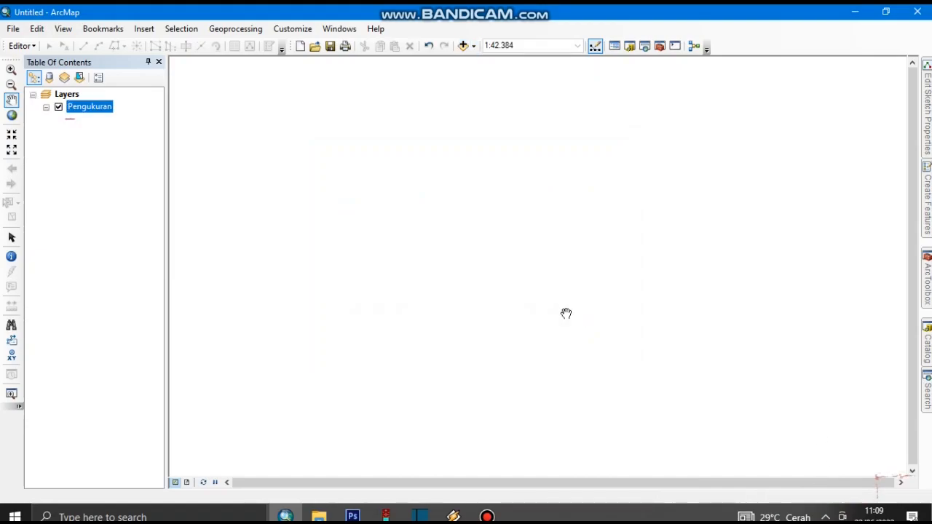
Step: Examine the shape of the Pengukuran track line up close and as a whole
scroll(536, 286, up, 2)
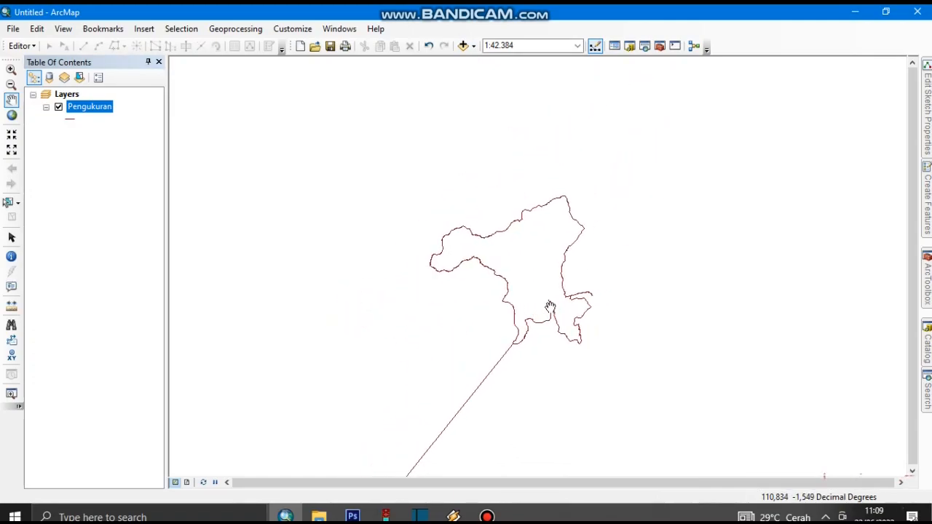
scroll(537, 286, up, 1)
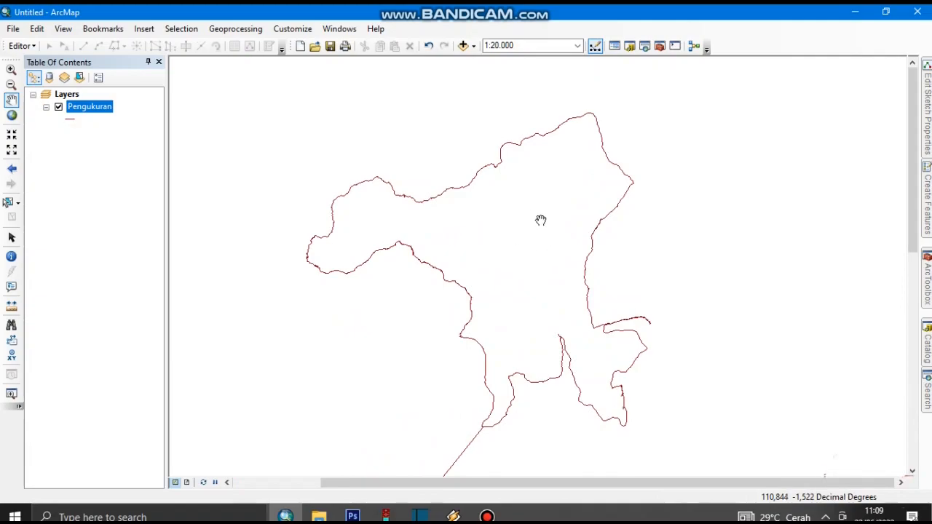
drag(541, 229, 508, 248)
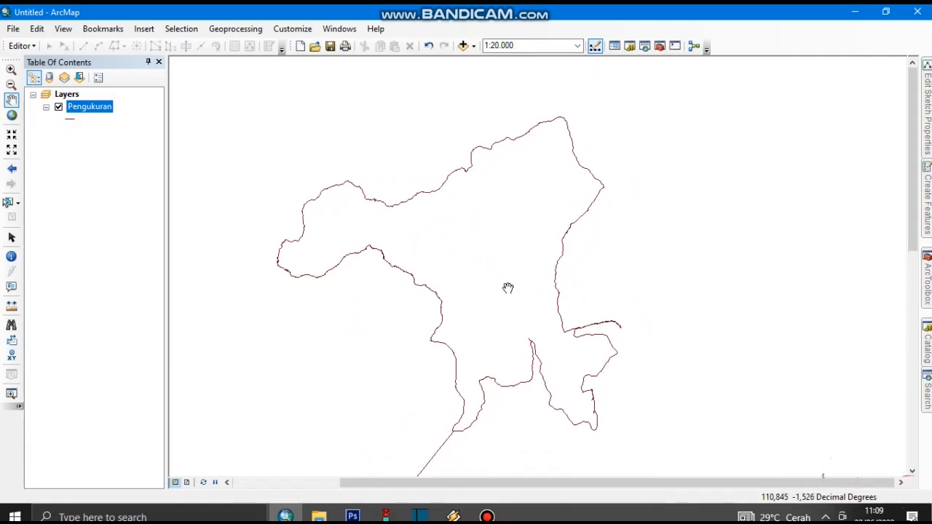
scroll(477, 241, up, 1)
scroll(478, 240, down, 1)
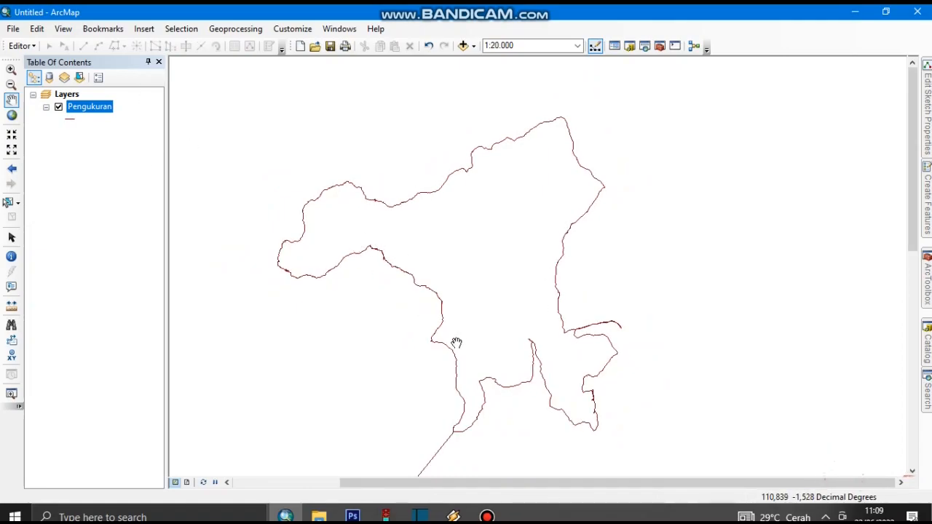
scroll(494, 369, up, 2)
scroll(468, 308, down, 3)
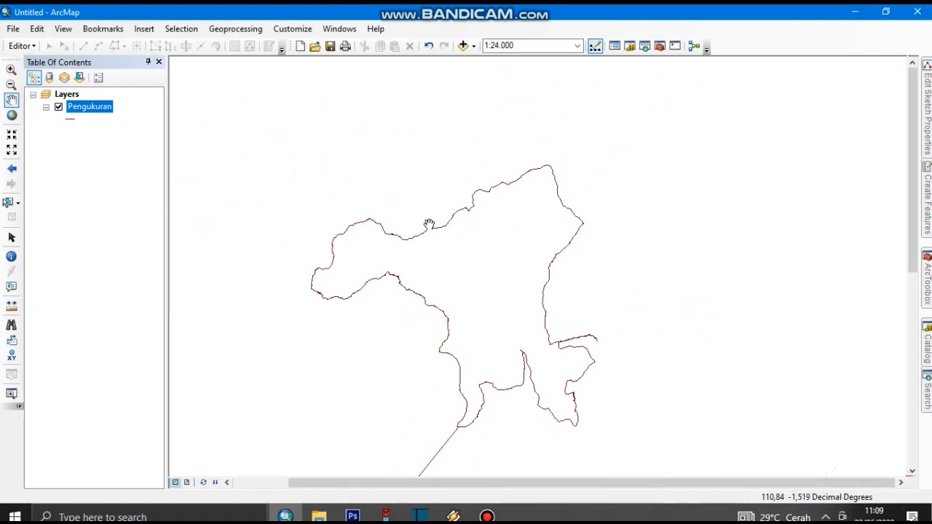
scroll(427, 230, up, 2)
scroll(429, 233, up, 1)
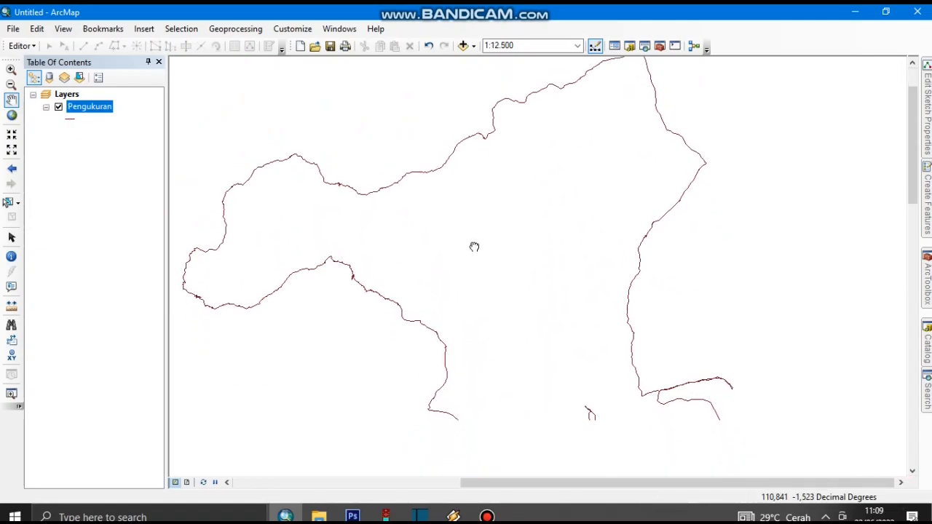
scroll(508, 285, down, 3)
drag(543, 371, 486, 326)
drag(497, 276, 491, 289)
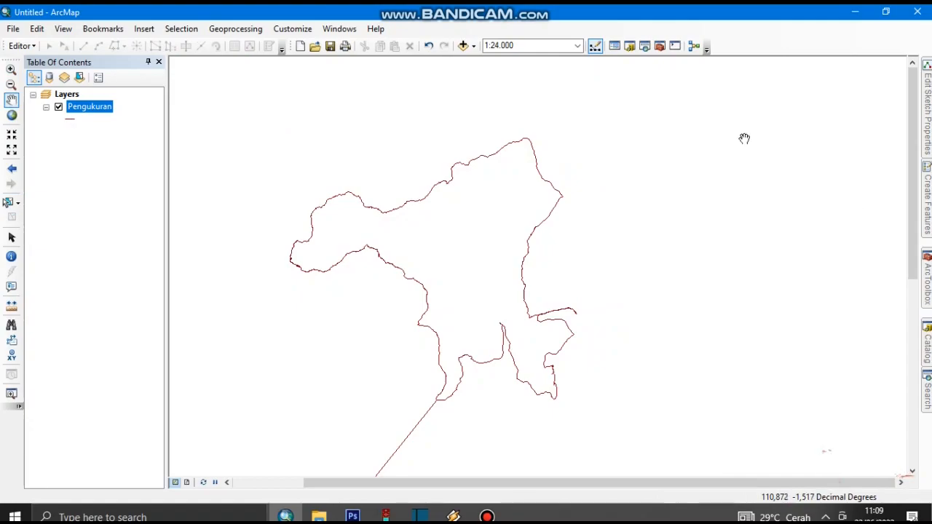
Step: Start creating a new shapefile in the Data Shp folder under E:\YT HANTU RIMBA\1. TUTORIAL\2. Tutorial olah data dri GPS
click(927, 346)
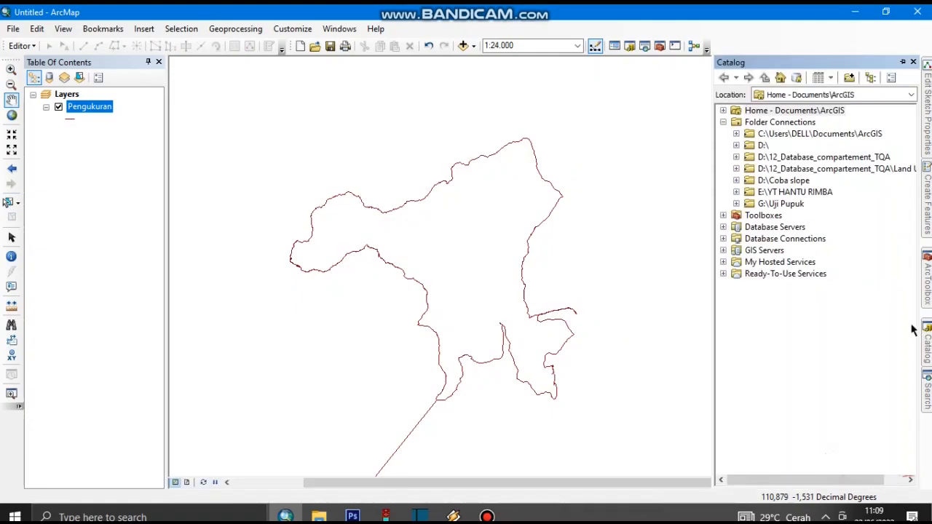
click(736, 193)
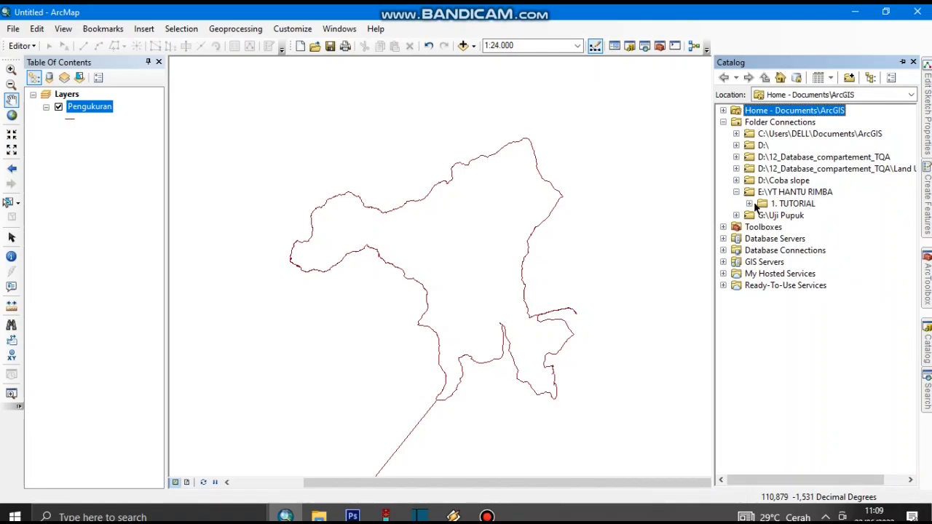
click(749, 204)
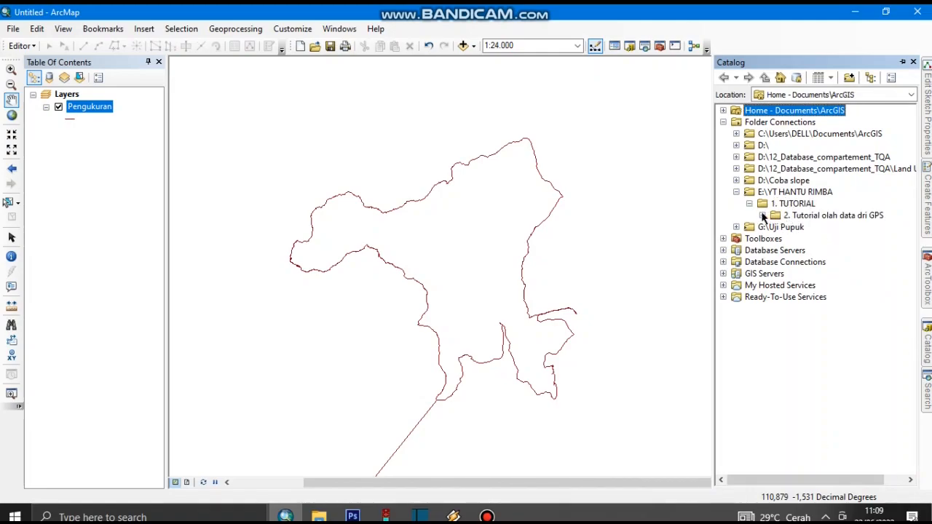
click(762, 216)
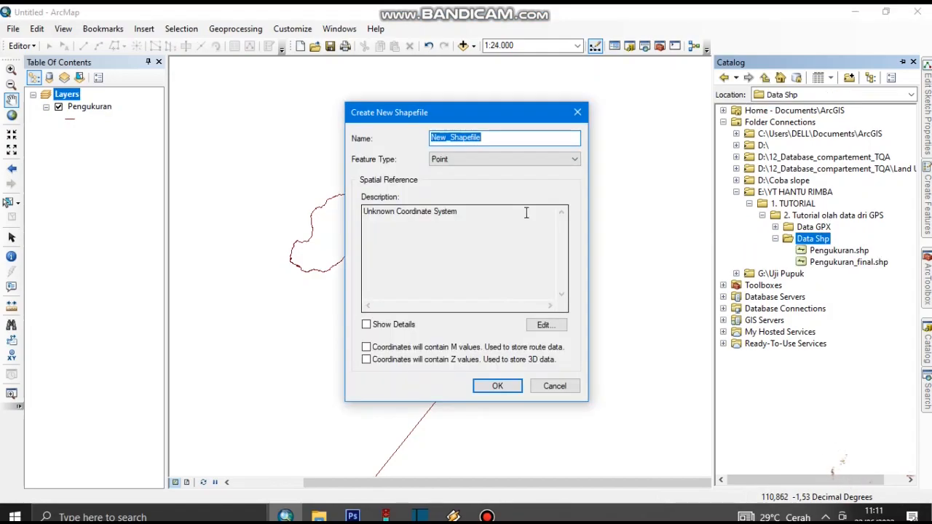
Step: Name the new shapefile Pengukuran_Final and set its feature type to Polygon
text(Pengukuran_Final)
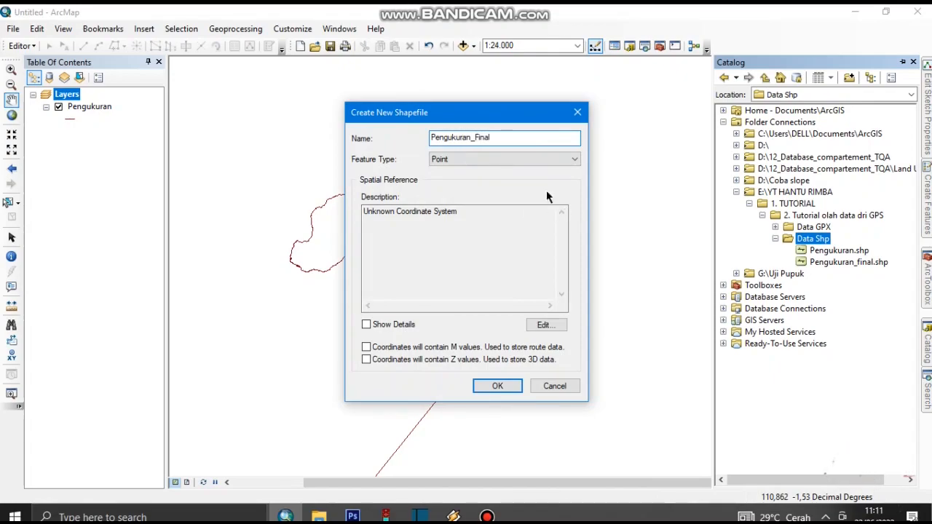
click(473, 159)
click(474, 192)
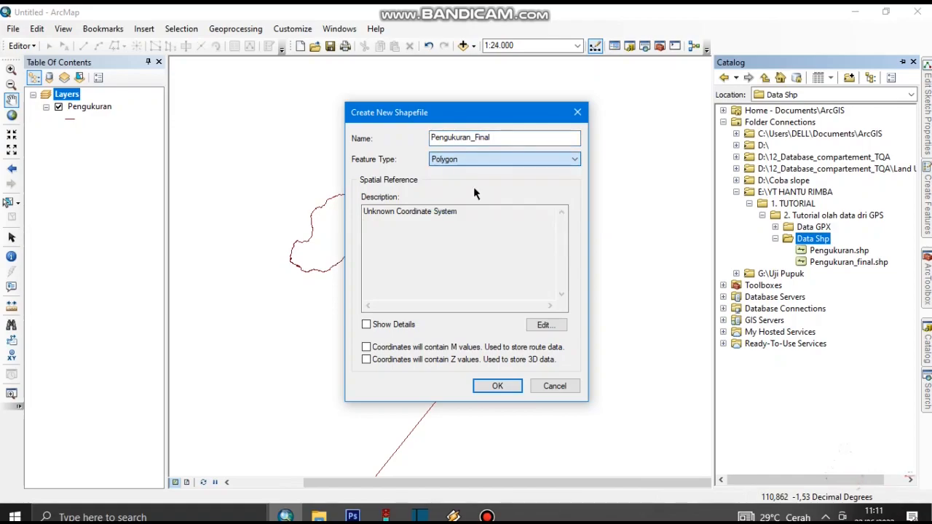
Step: Assign the projected coordinate system WGS 1984 UTM Zone 49S to the new shapefile
click(543, 325)
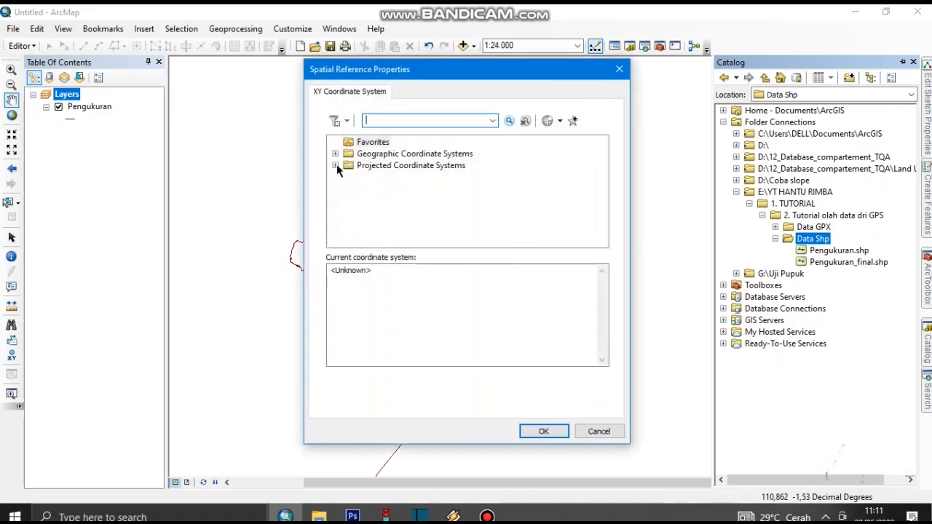
click(336, 165)
scroll(360, 222, down, 2)
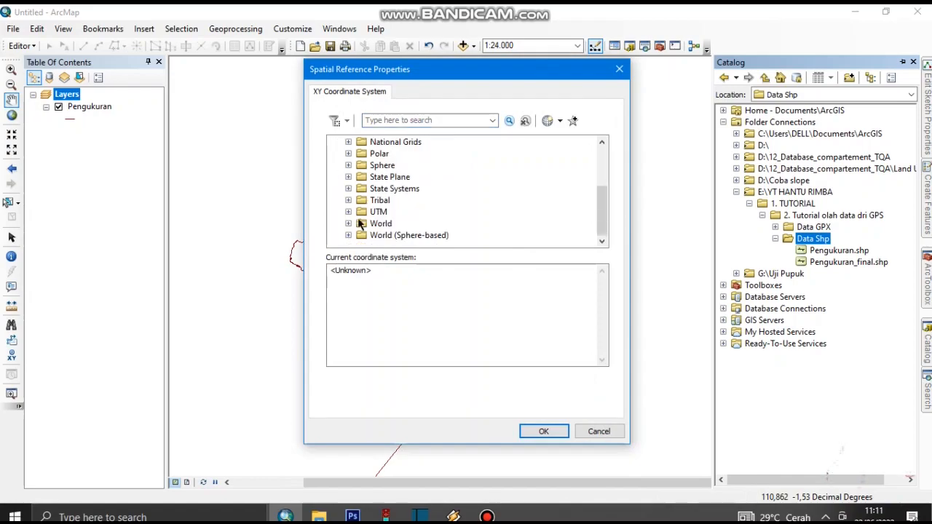
click(348, 212)
scroll(410, 218, down, 3)
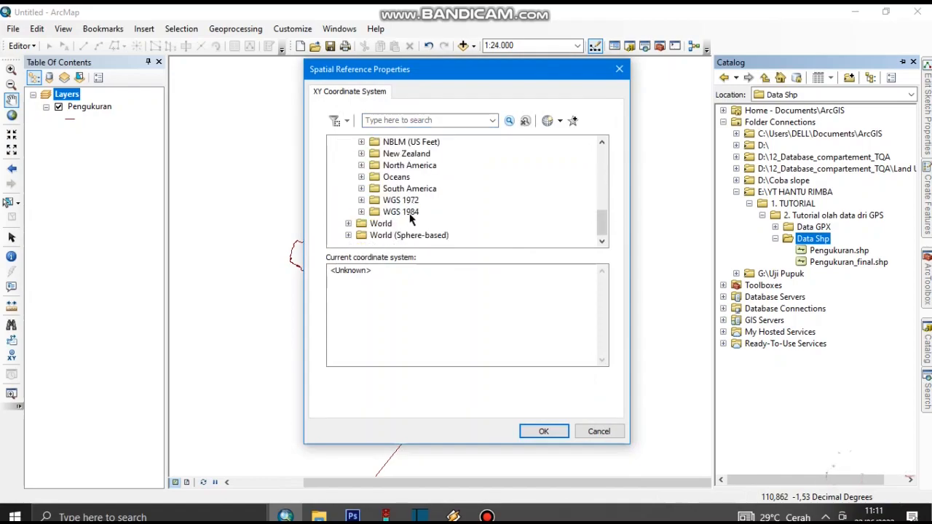
click(361, 212)
scroll(398, 221, down, 1)
click(374, 212)
scroll(502, 220, down, 20)
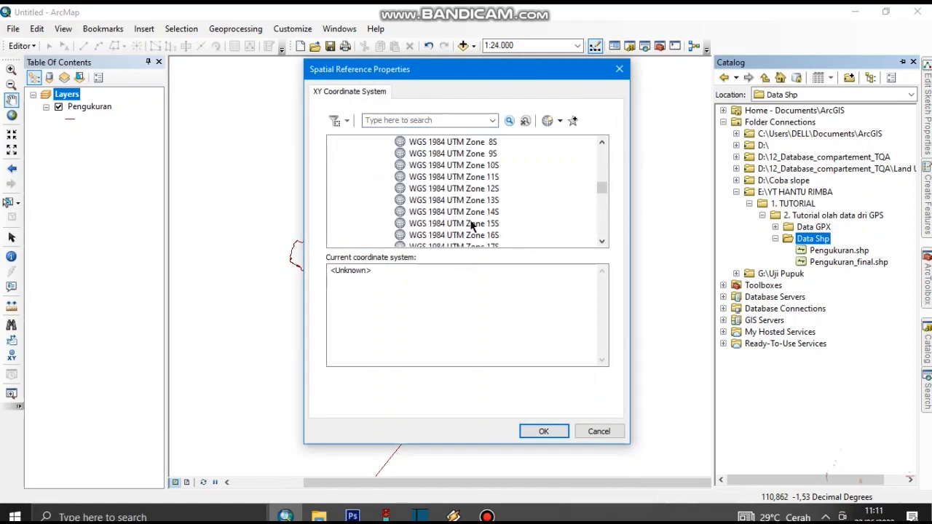
scroll(506, 211, up, 3)
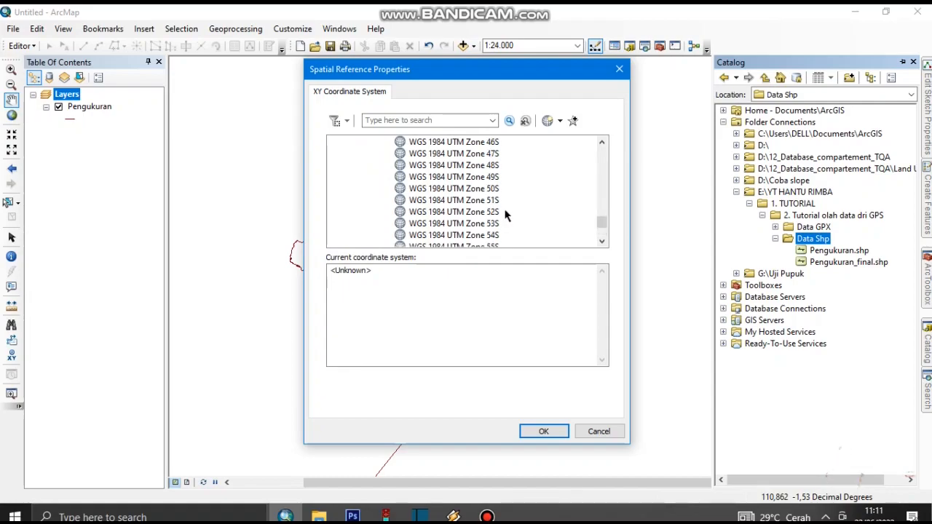
click(493, 179)
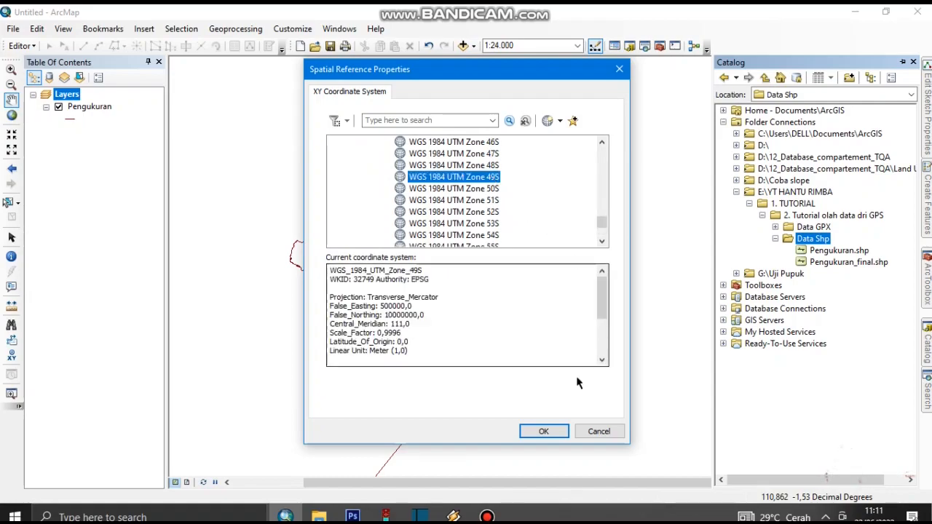
click(530, 432)
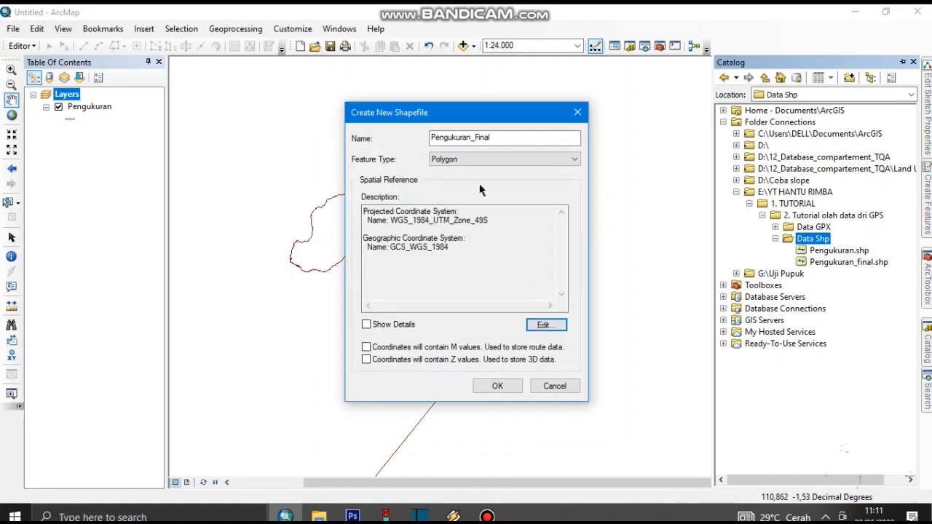
Step: Try to create the polygon shapefile under the names Pengukuran_Final and Pengukuran, with the spatial reference details shown
click(498, 386)
click(544, 308)
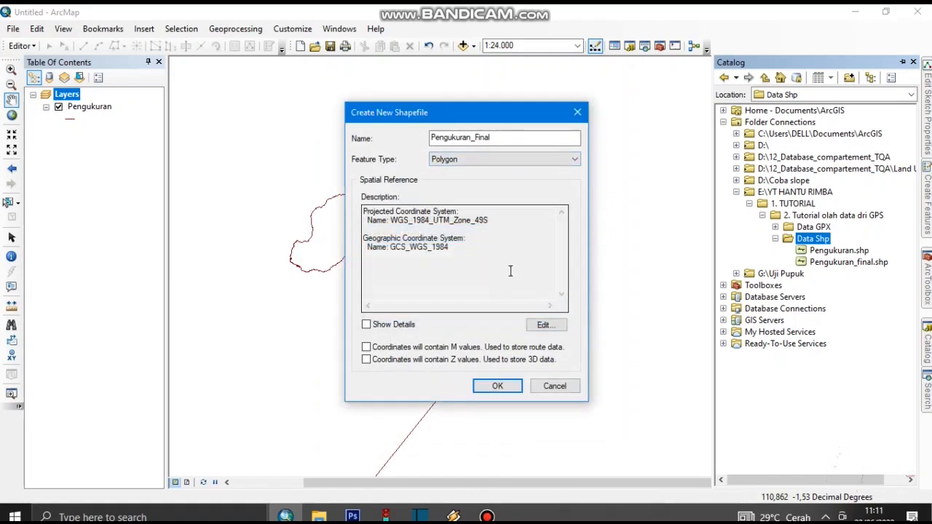
click(411, 328)
click(495, 385)
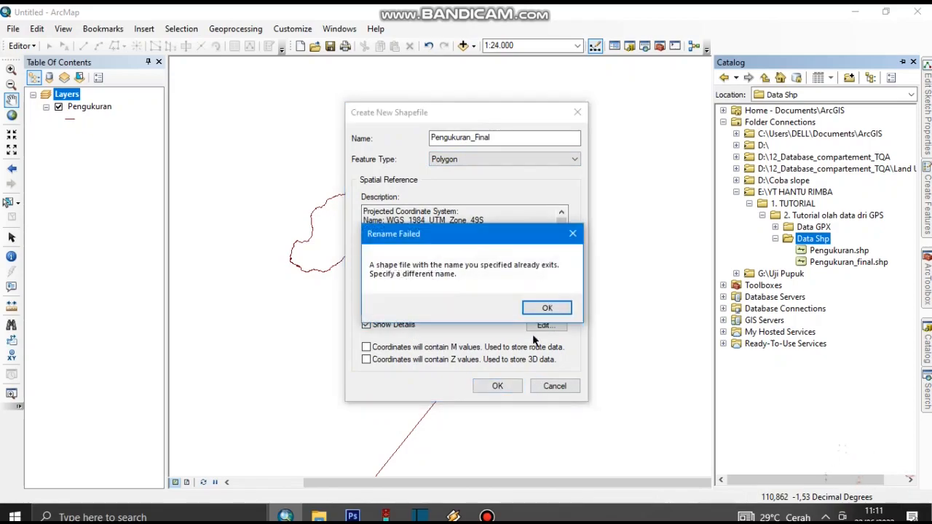
click(544, 307)
click(507, 138)
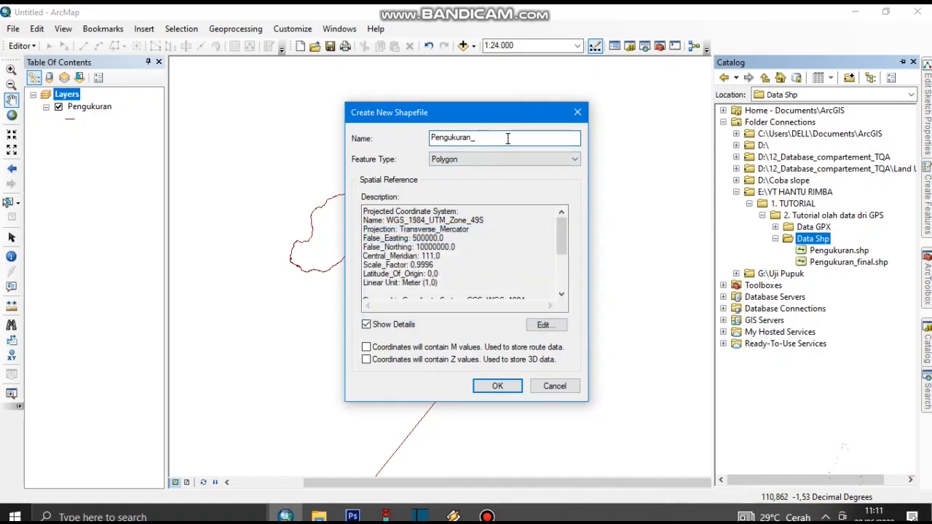
click(492, 386)
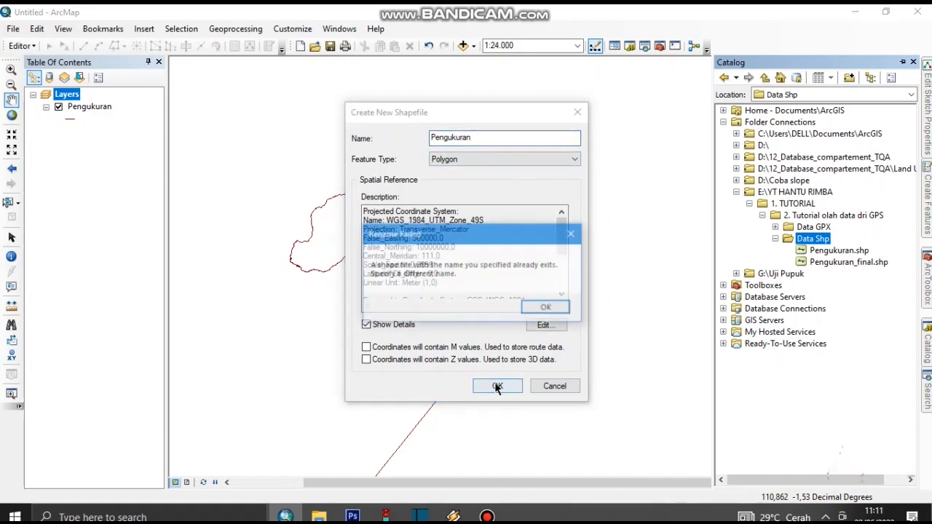
click(546, 308)
Step: Rename the new shapefile Pengukuran_ok, create it and dismiss the geographic coordinate systems warning
click(481, 138)
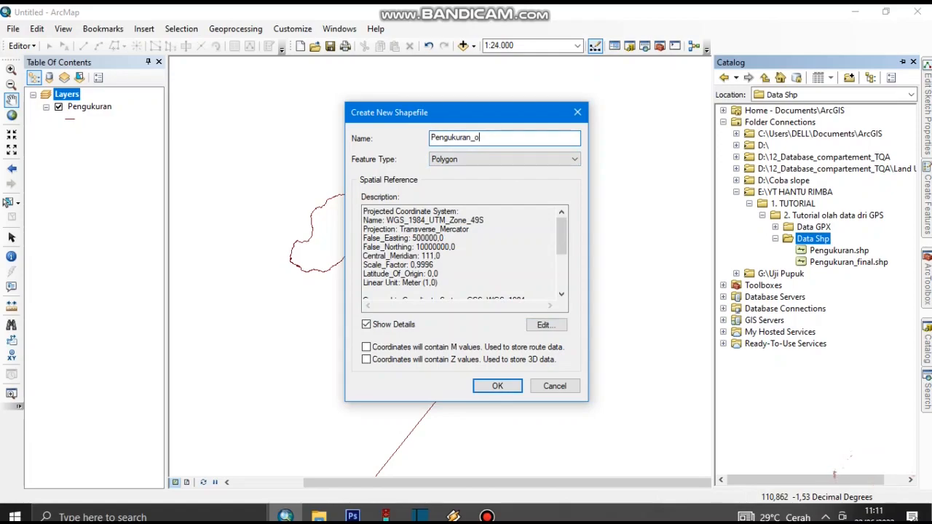
click(511, 389)
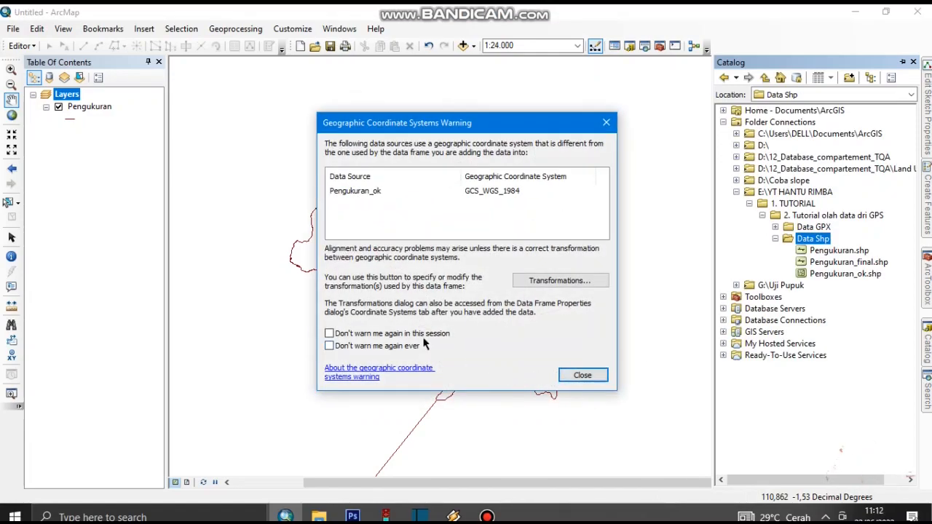
click(586, 375)
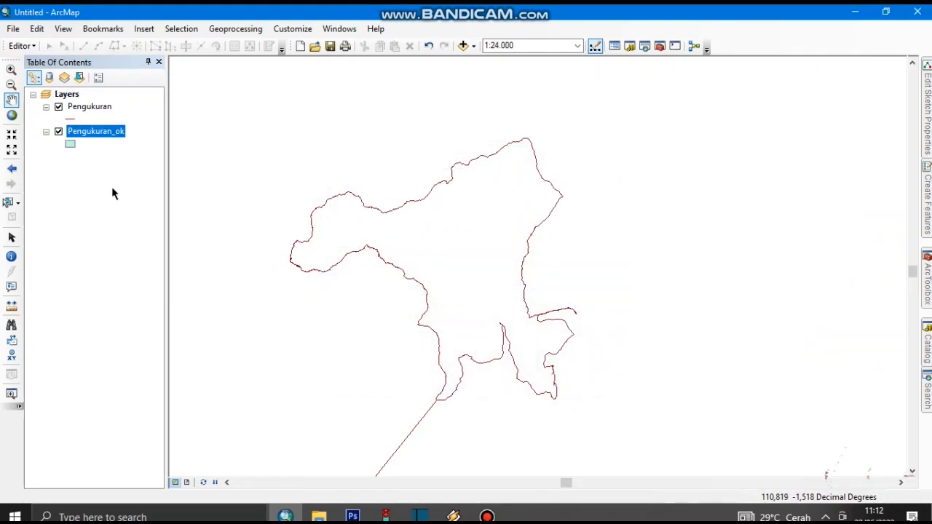
Step: Examine the outline of the Pengukuran track at different scales
drag(502, 339, 517, 306)
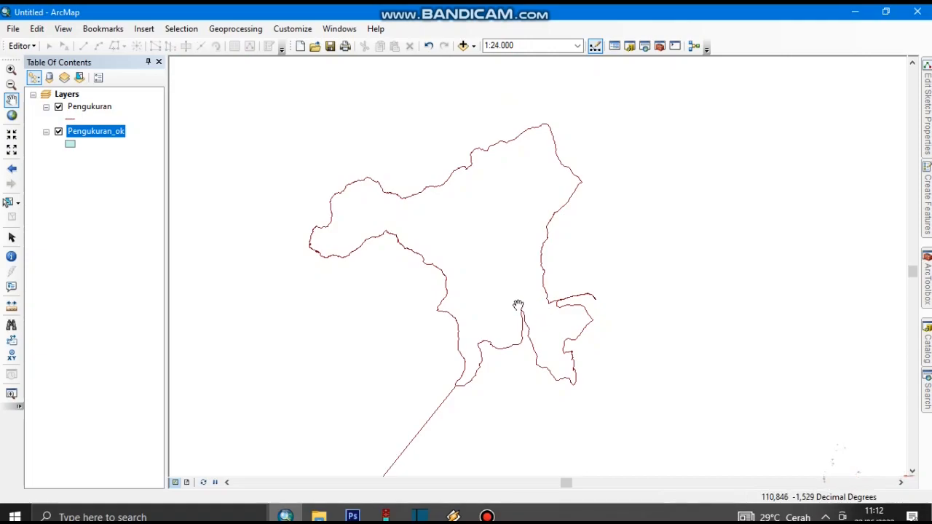
scroll(516, 305, down, 2)
scroll(521, 310, up, 2)
drag(467, 236, 495, 243)
scroll(473, 235, down, 1)
scroll(473, 235, down, 1)
drag(380, 233, 401, 261)
scroll(393, 244, down, 1)
scroll(466, 318, up, 2)
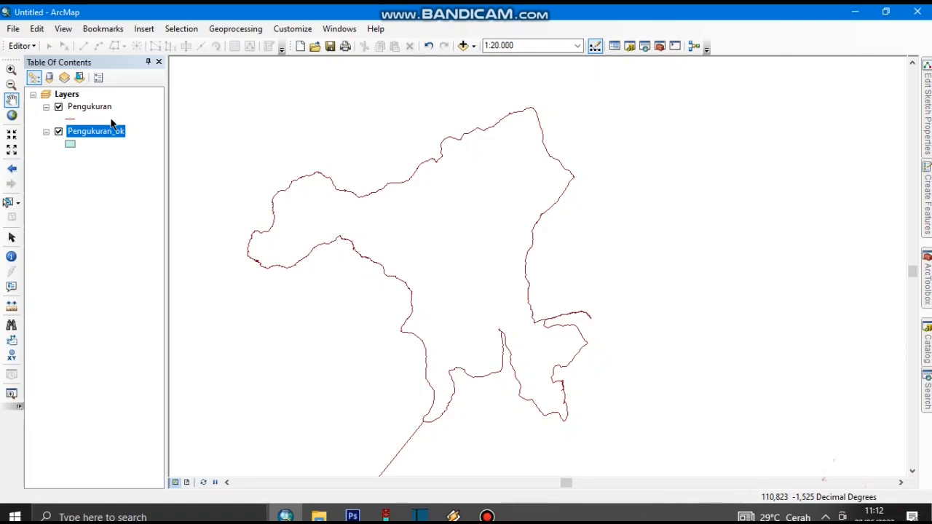
Step: Set the line width of the Pengukuran layer's symbol to 2
click(71, 119)
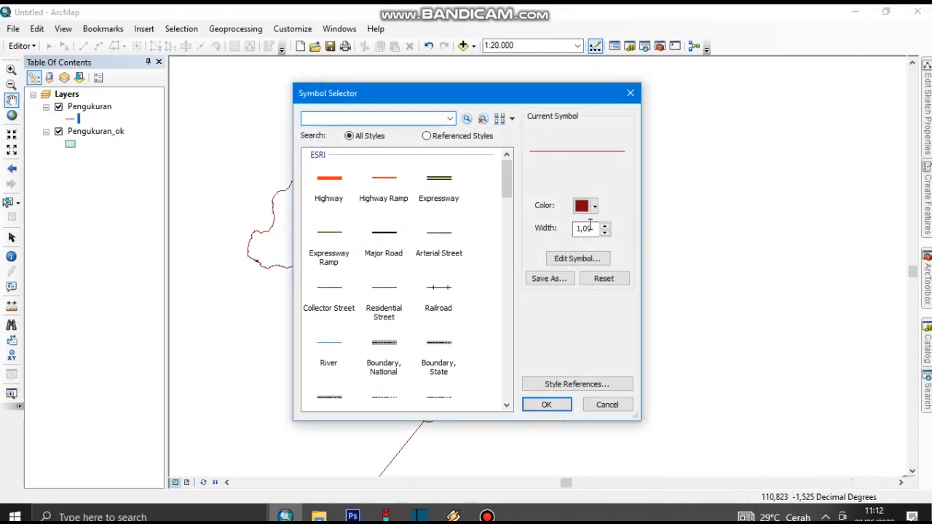
click(604, 225)
click(545, 405)
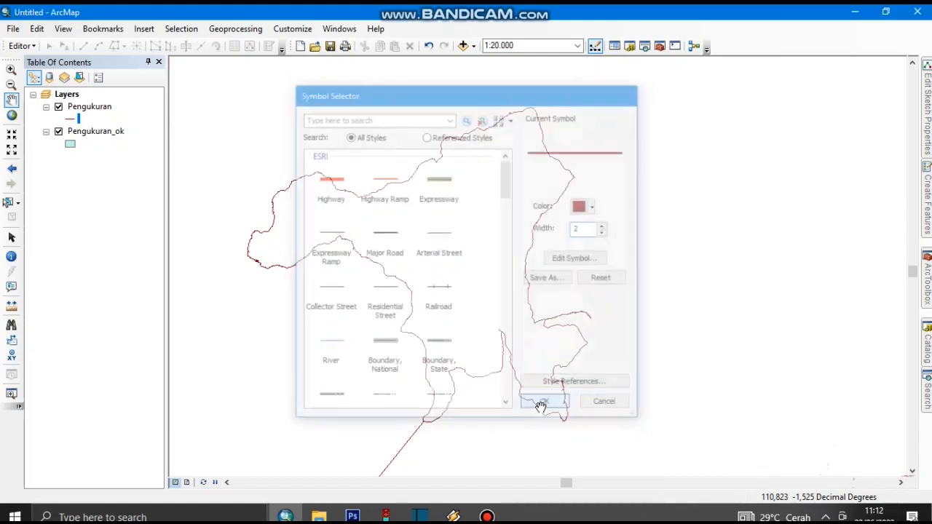
Step: Inspect the overlapping spur on the eastern side of the thickened Pengukuran line and its overall outline
drag(601, 294, 657, 300)
scroll(657, 300, up, 4)
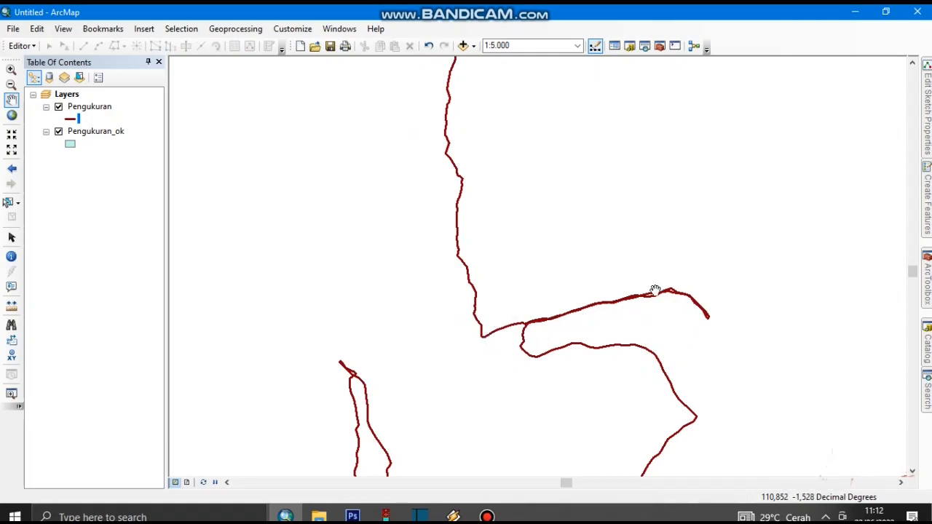
scroll(626, 337, up, 4)
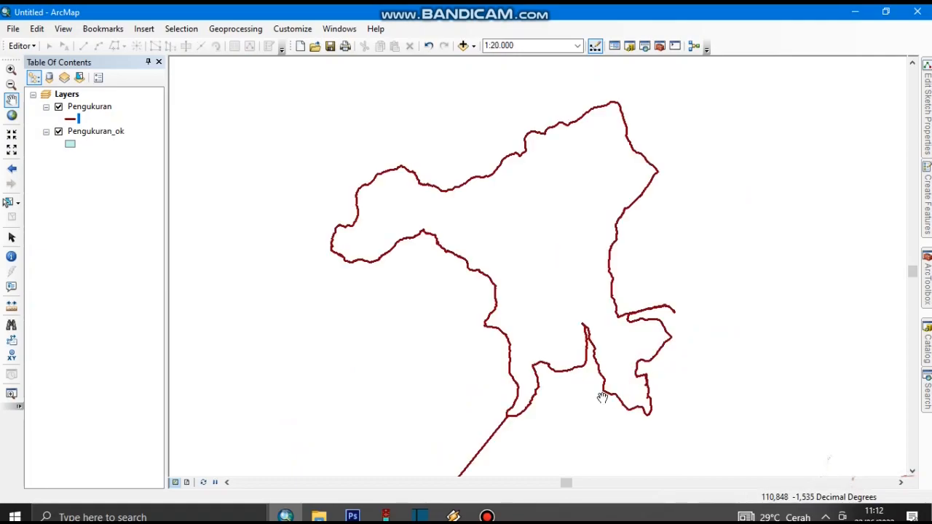
drag(556, 293, 496, 338)
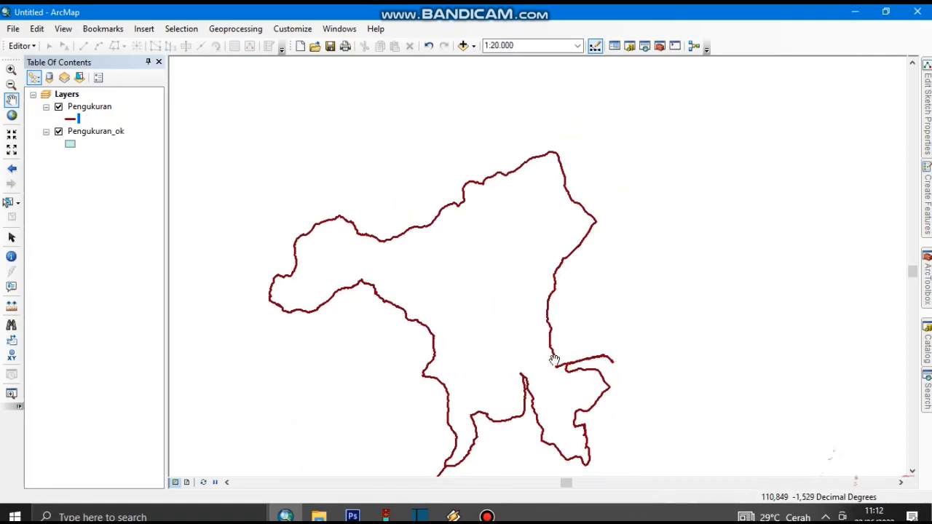
scroll(561, 360, down, 2)
scroll(569, 386, up, 3)
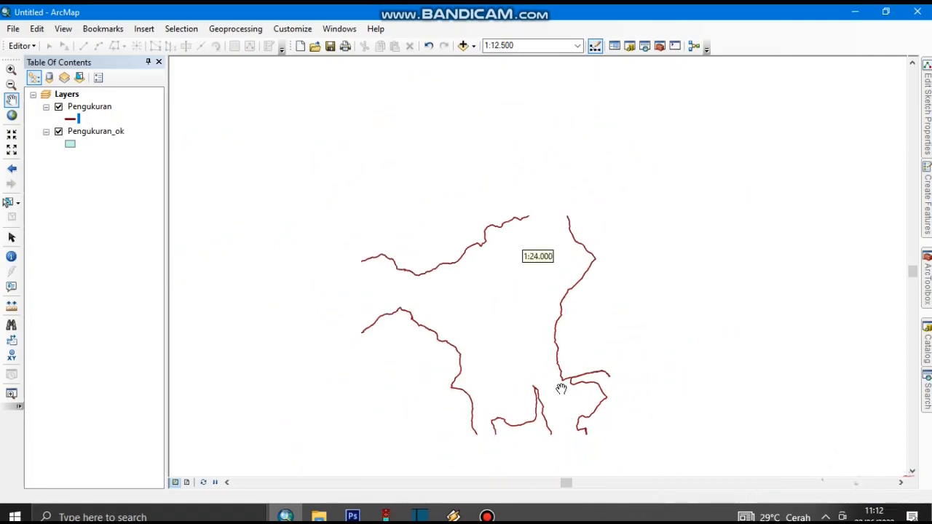
drag(544, 388, 539, 331)
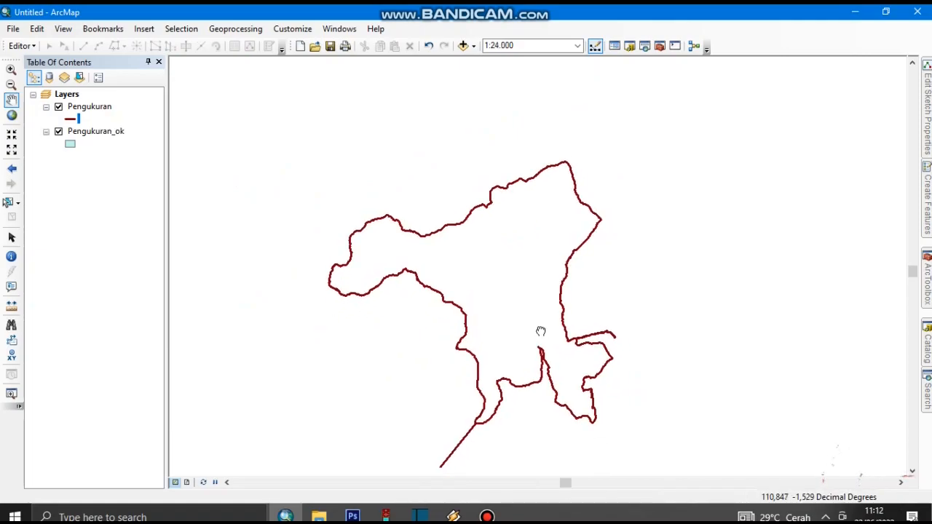
Step: Start an editing session on the Pengukuran_ok polygon layer
click(113, 137)
right_click(113, 137)
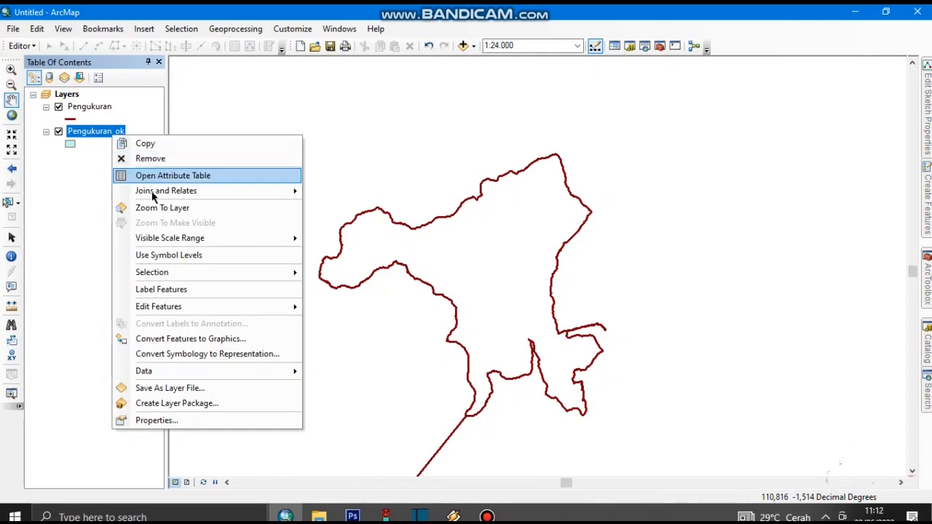
mouse_move(203, 311)
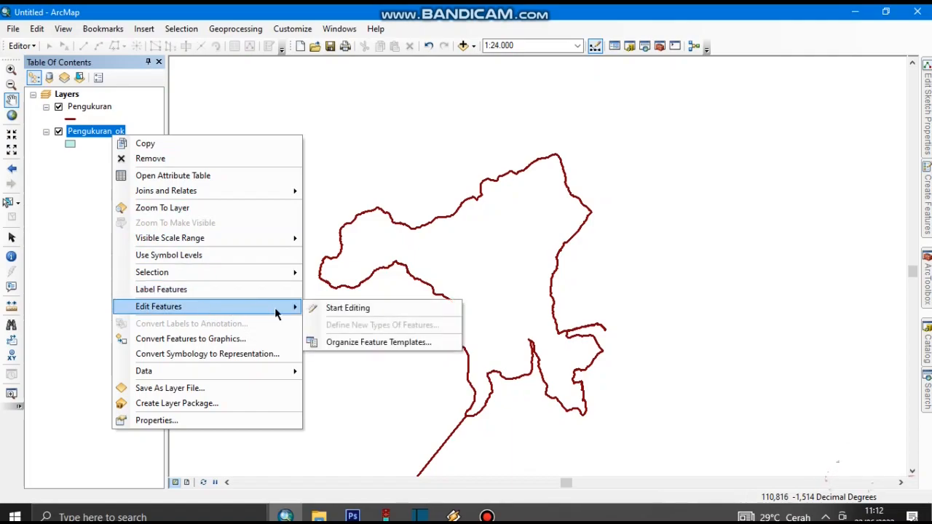
click(338, 308)
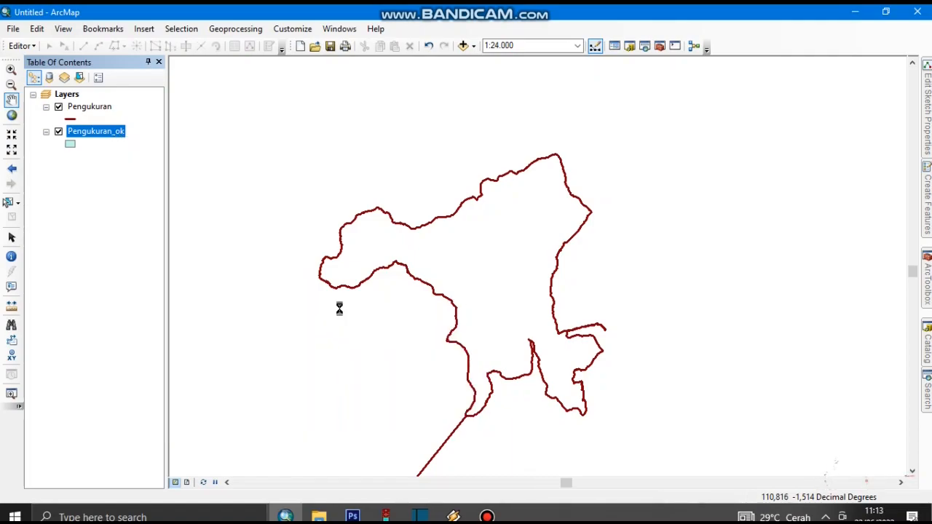